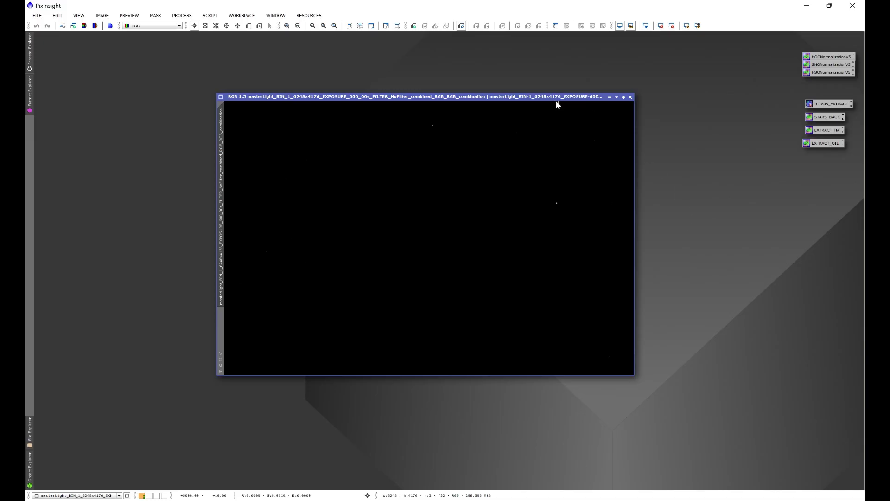
Auto-stretch the linear combined RGB image with STF to reveal the Veil filament on its green background
key(ctrl+a)
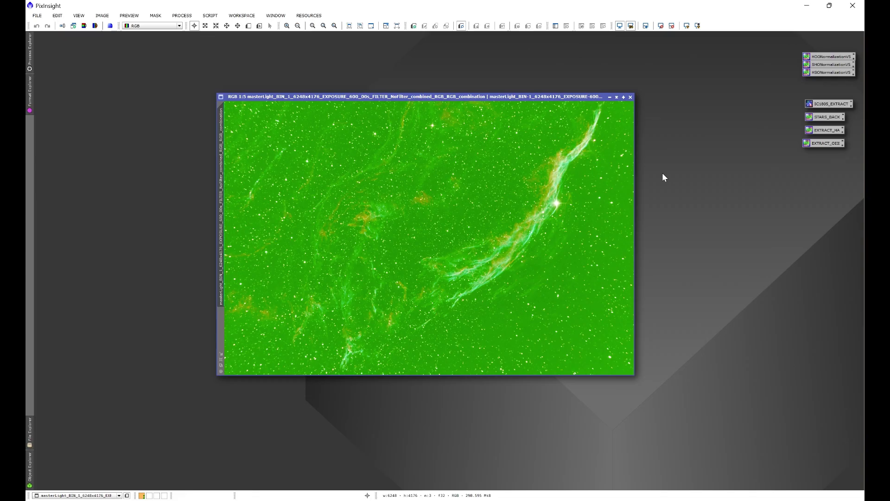
Rotate the combined RGB image 180°, accepting the loss of its astrometric solution
click(102, 16)
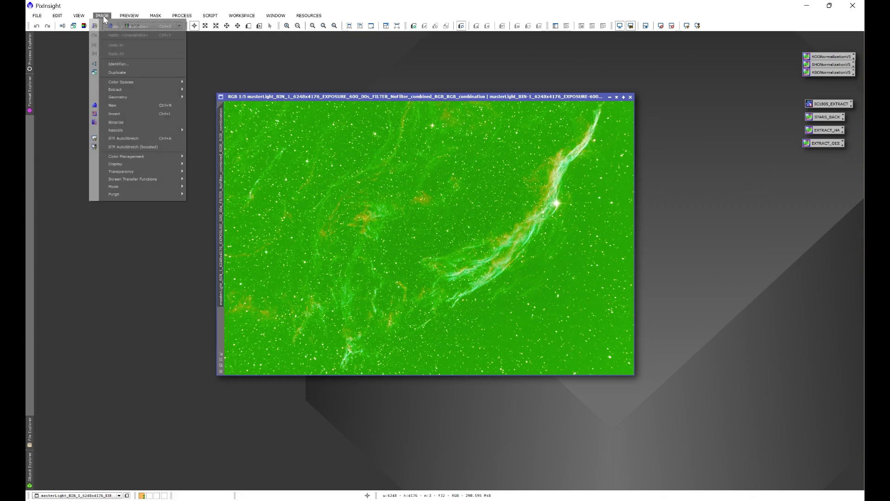
mouse_move(116, 96)
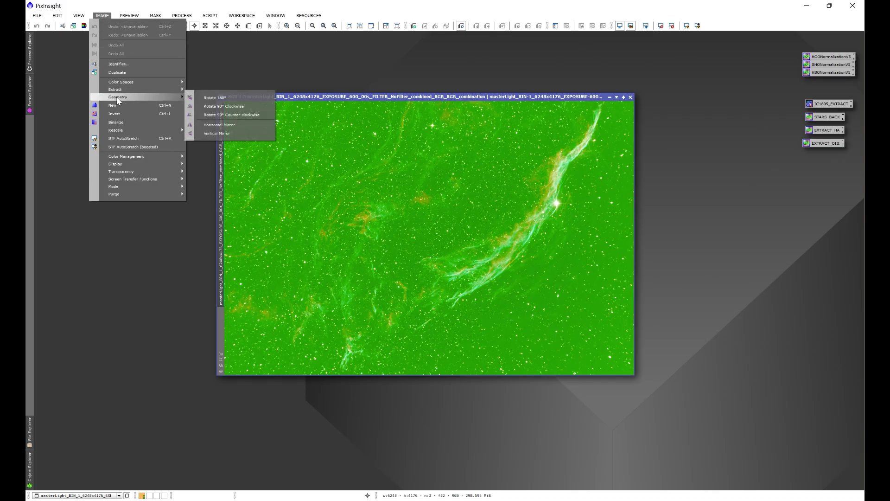
click(213, 97)
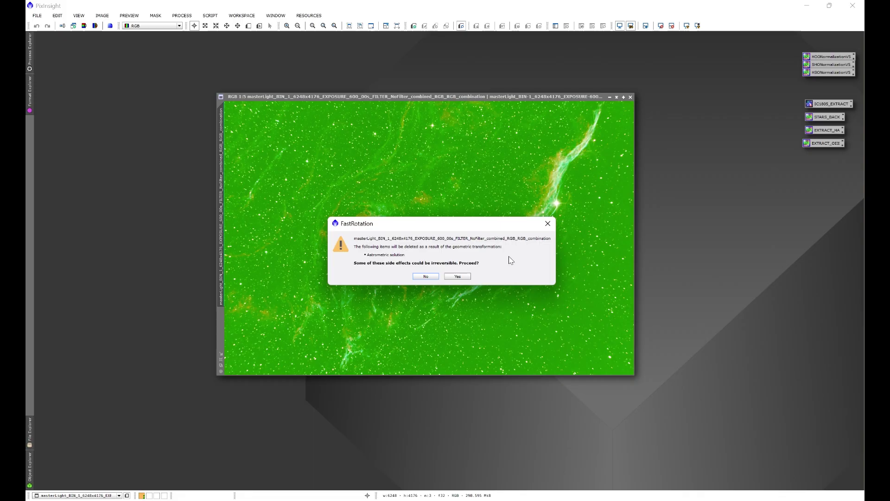
click(457, 277)
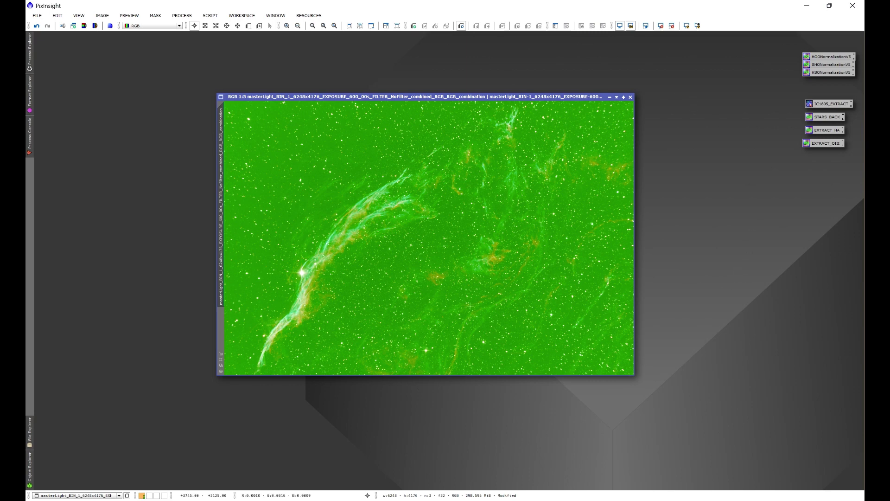
Launch Astro Image Primer with Star Correction on, the combined RGB image as input, and Middle Mean reference
click(211, 16)
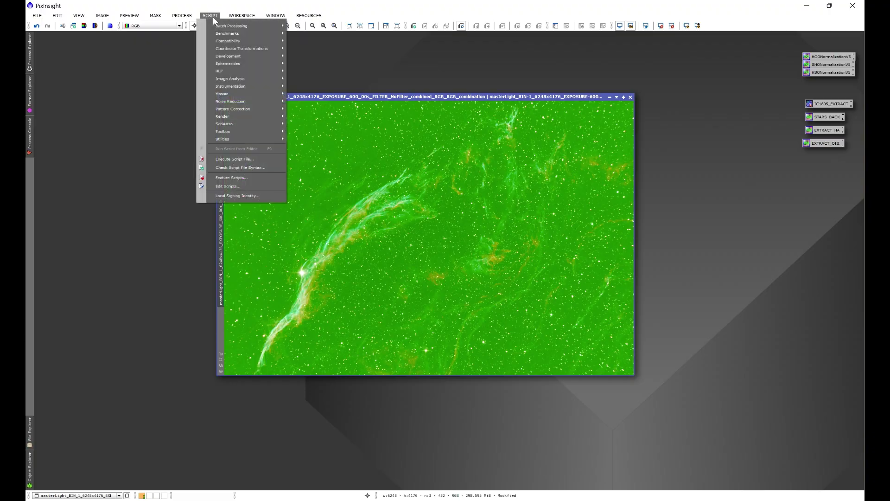
mouse_move(224, 73)
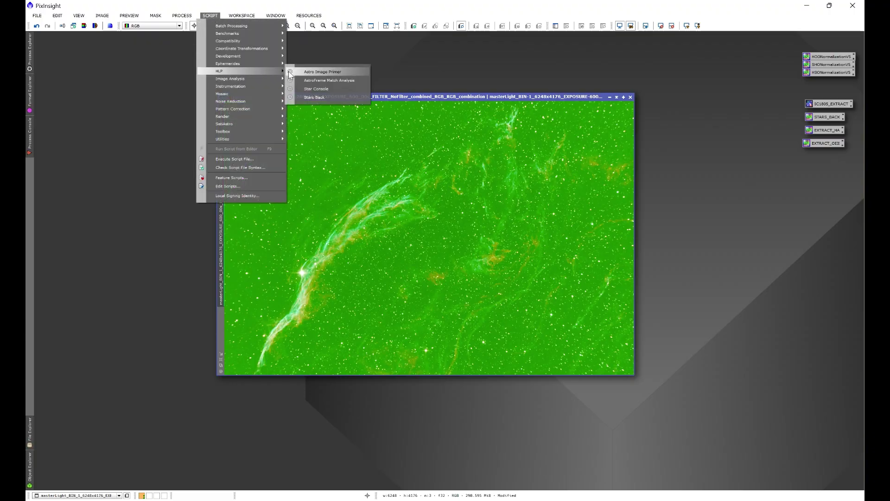
click(329, 74)
drag(364, 103, 527, 102)
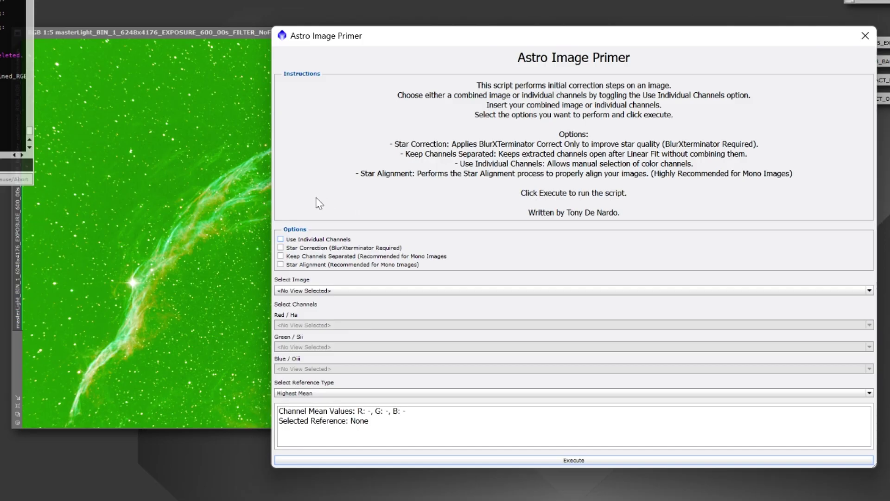
click(280, 249)
click(299, 290)
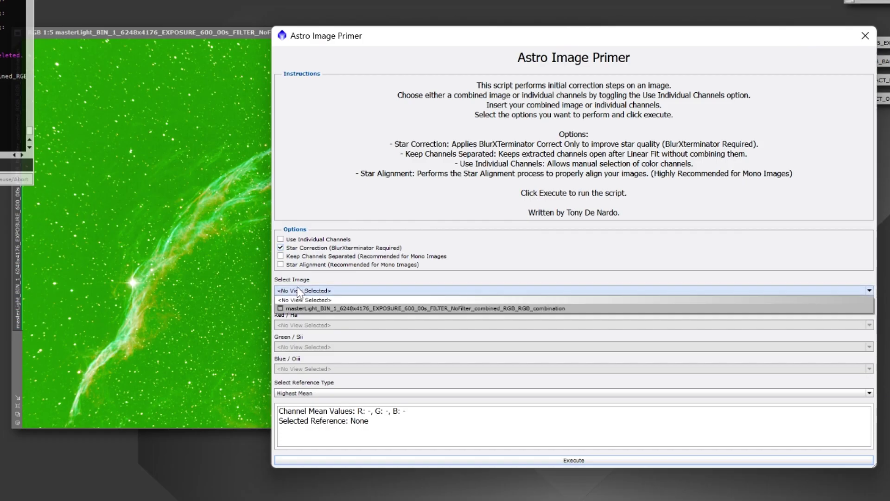
click(304, 309)
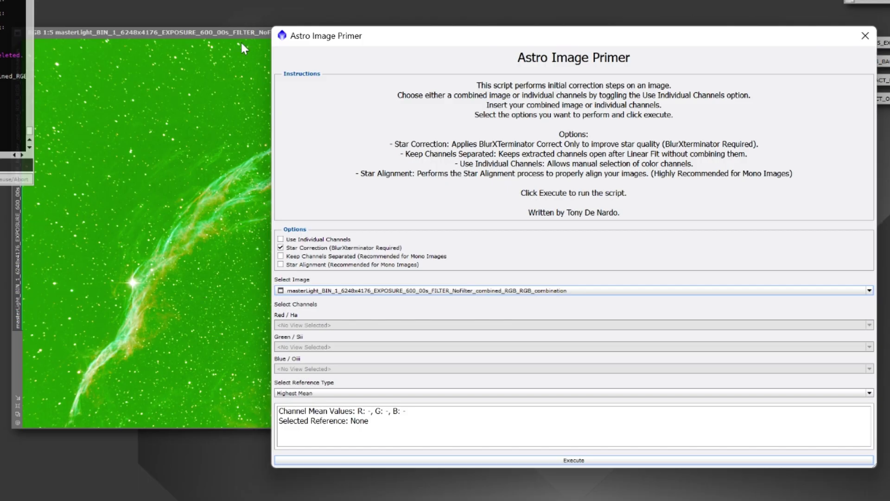
click(289, 393)
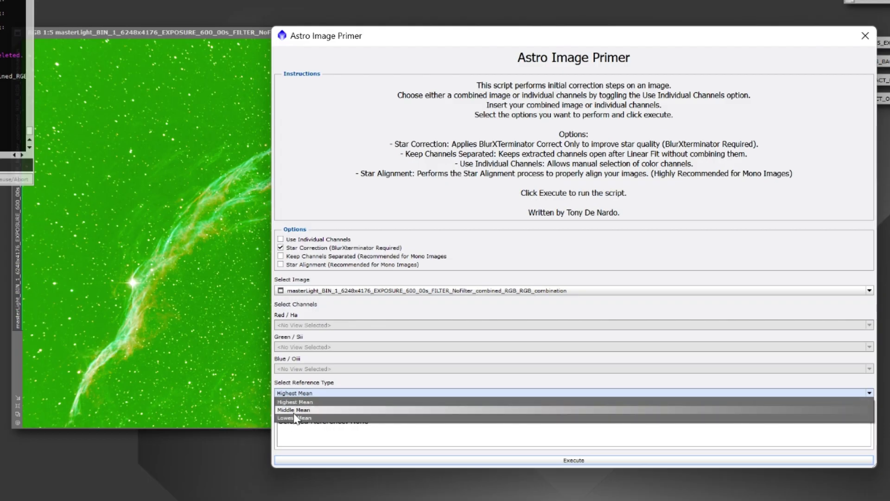
click(293, 410)
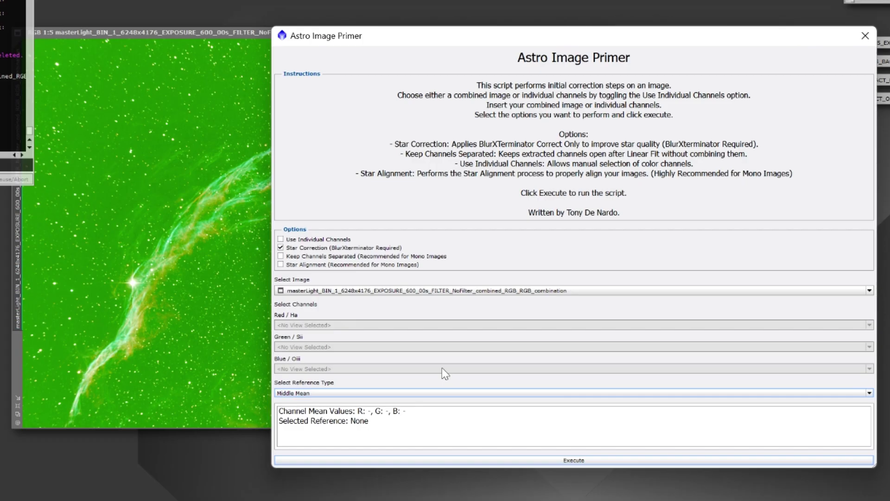
Execute Astro Image Primer on the combined RGB image and close the script dialog when finished
click(561, 461)
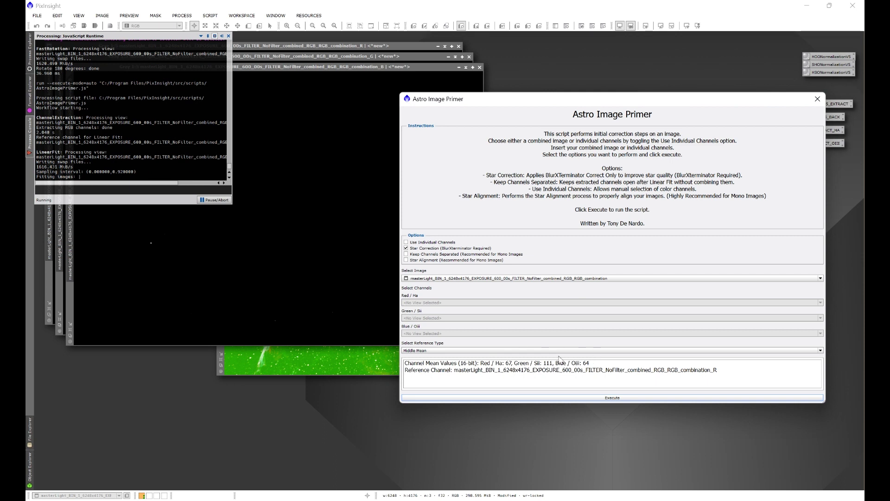
click(421, 351)
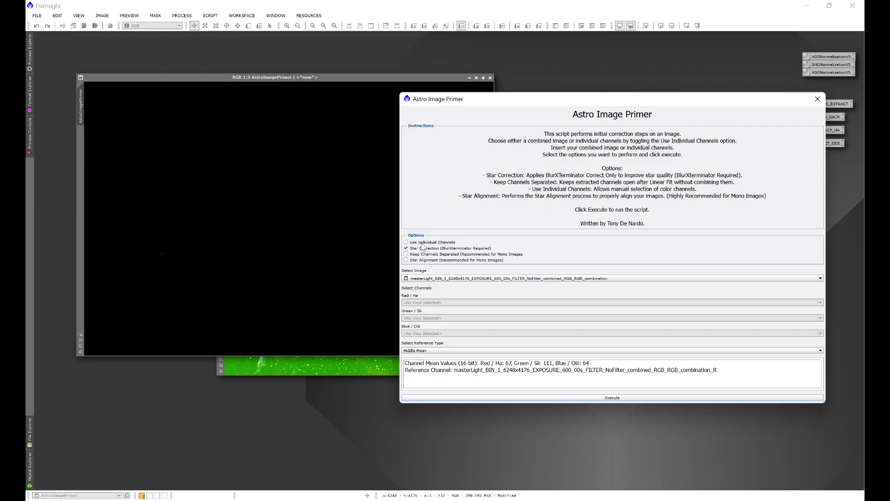
click(818, 98)
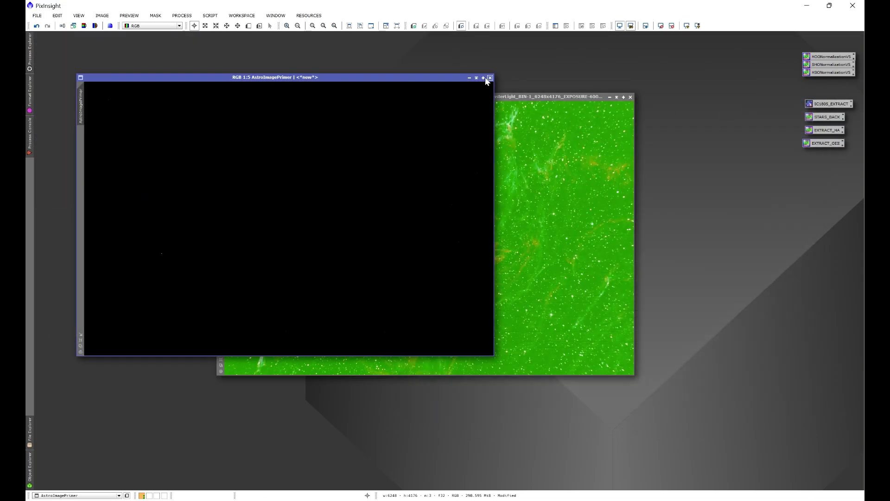
Iconise the original combined image at the top left and reposition the AstroImagePrimer result window
drag(452, 75, 605, 146)
click(582, 98)
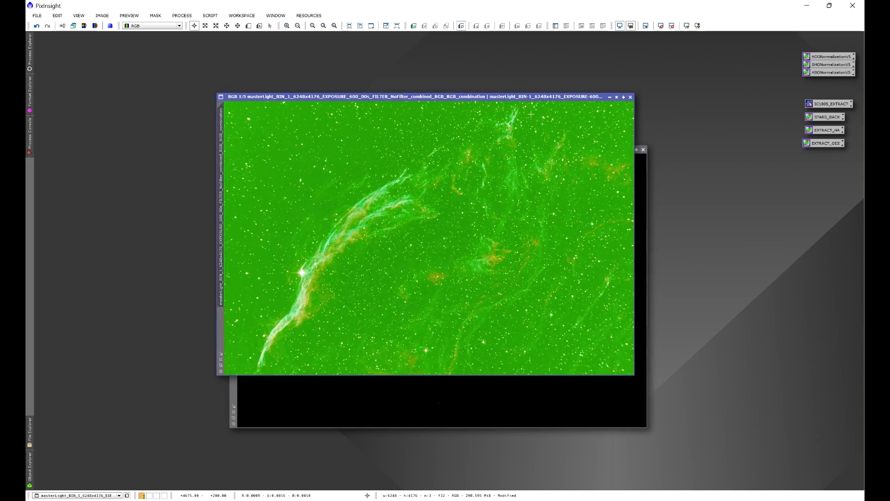
click(609, 97)
drag(517, 240, 133, 45)
drag(376, 151, 368, 133)
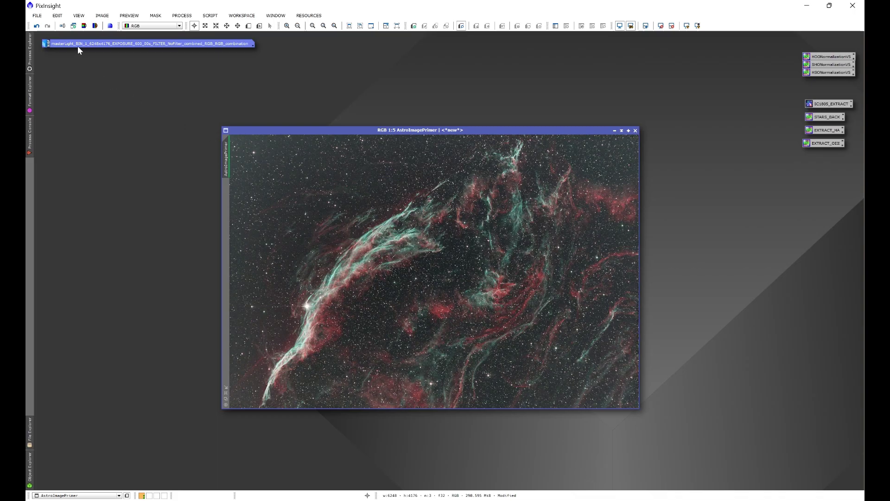
Toggle undo and redo to compare the primed result against its previous state
click(40, 28)
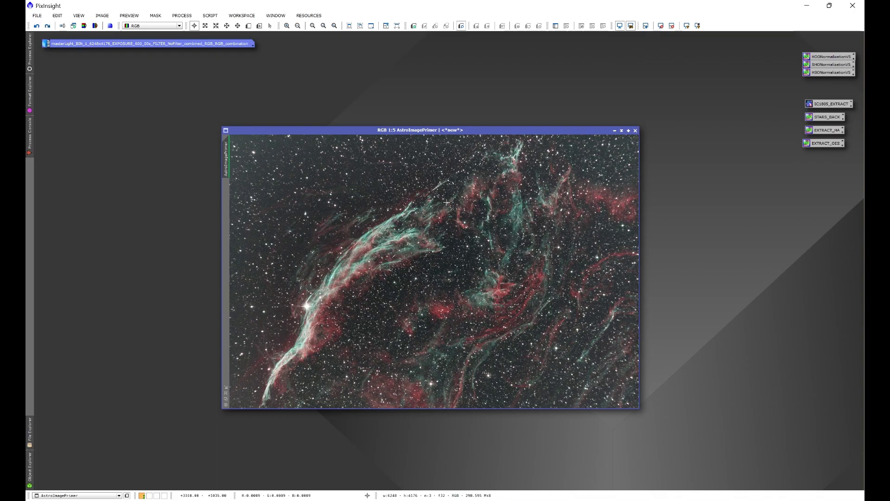
click(47, 26)
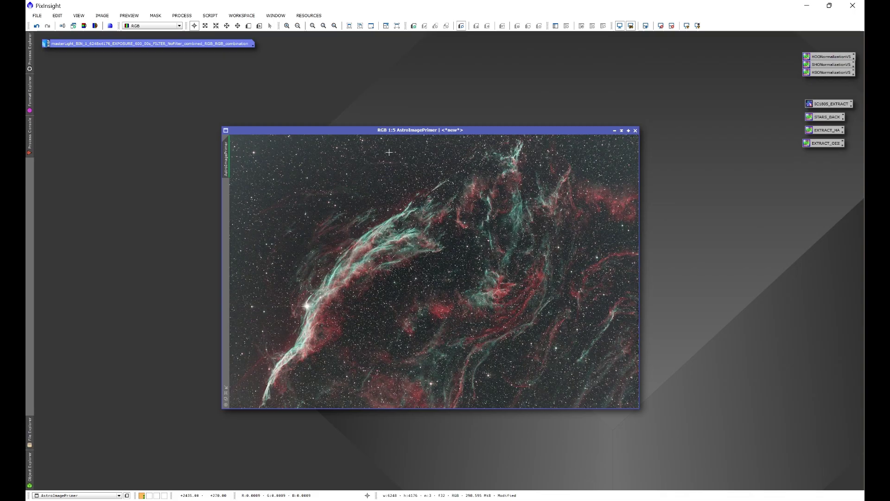
click(183, 17)
Fit a DynamicCrop box inside the noisy stacking edges of the AstroImagePrimer image
mouse_move(193, 25)
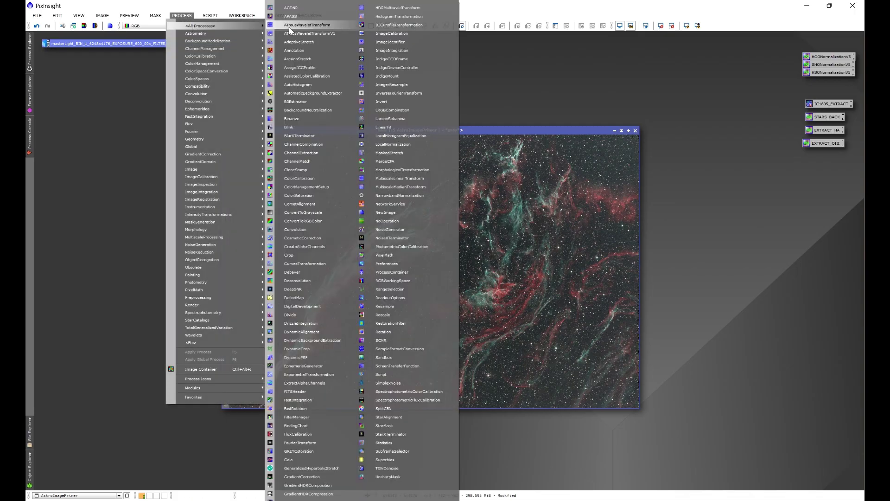
click(309, 348)
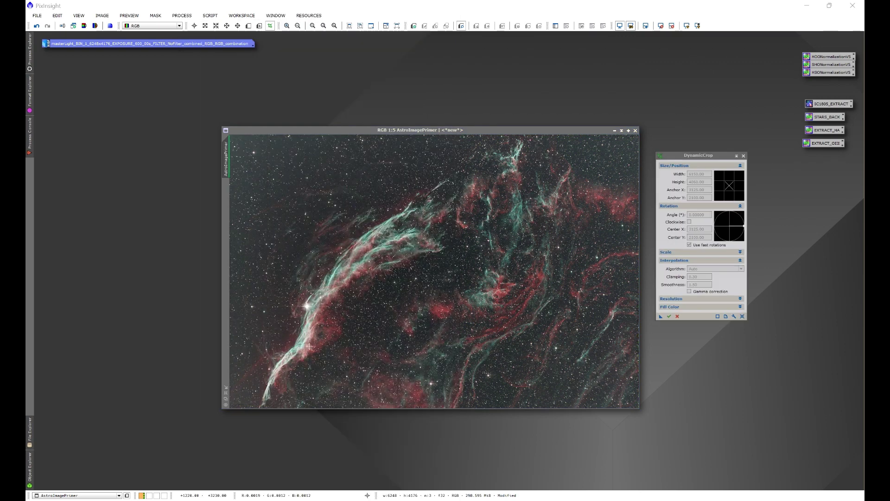
drag(233, 138, 635, 405)
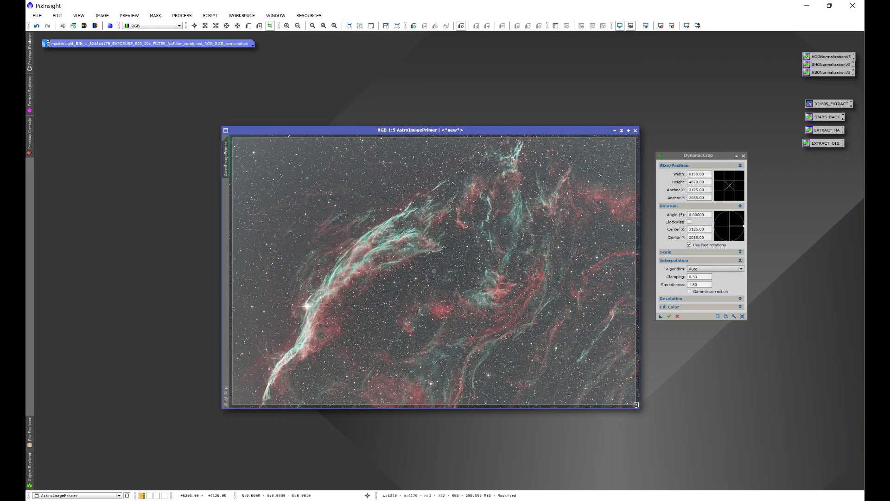
scroll(622, 304, up, 11)
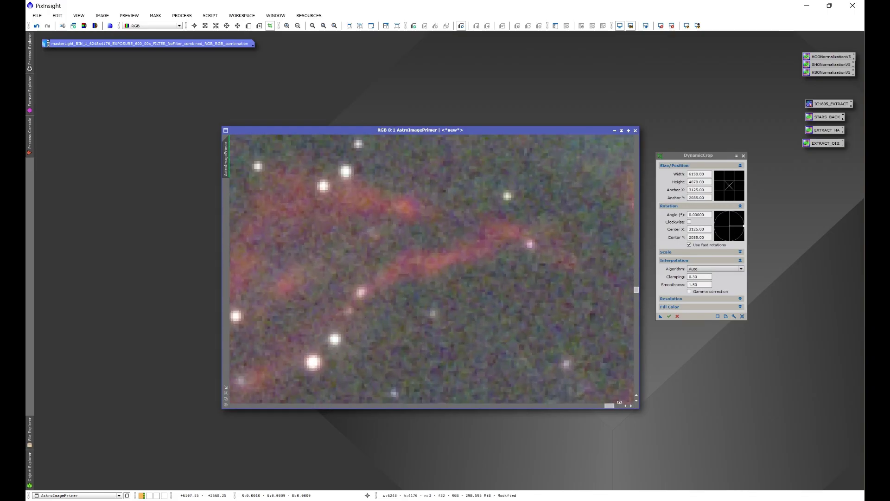
drag(610, 406, 627, 405)
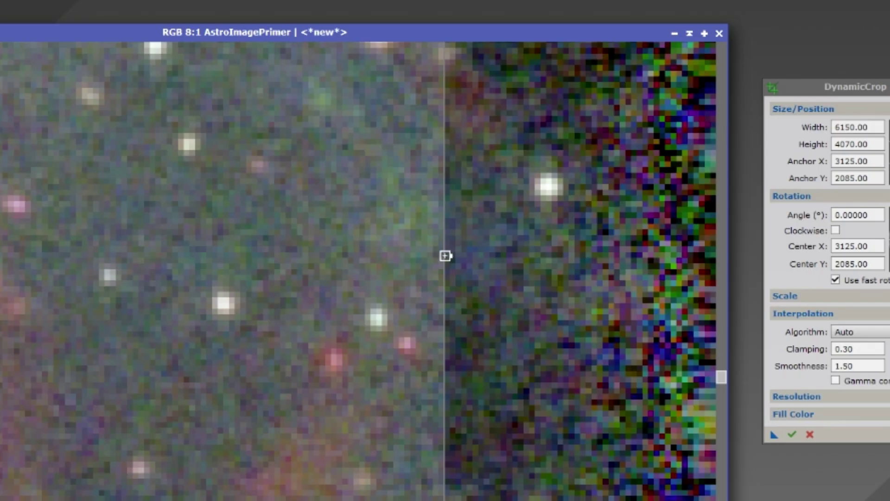
drag(445, 256, 586, 255)
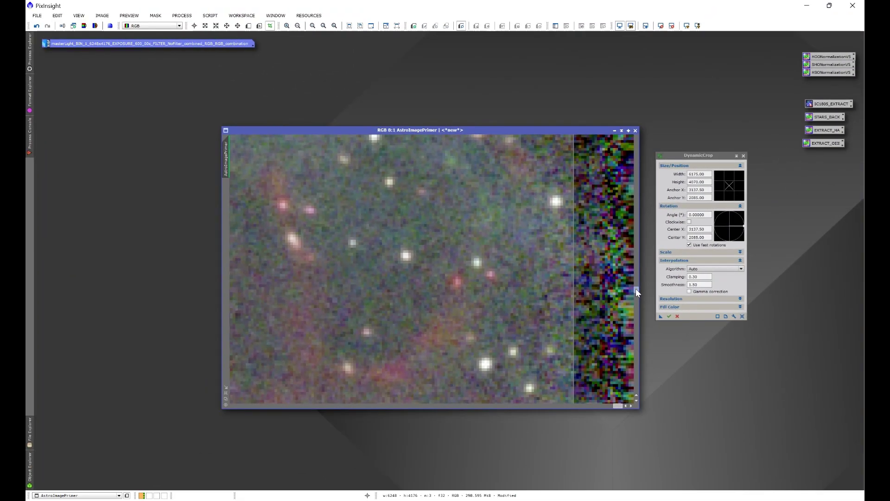
drag(721, 376, 721, 39)
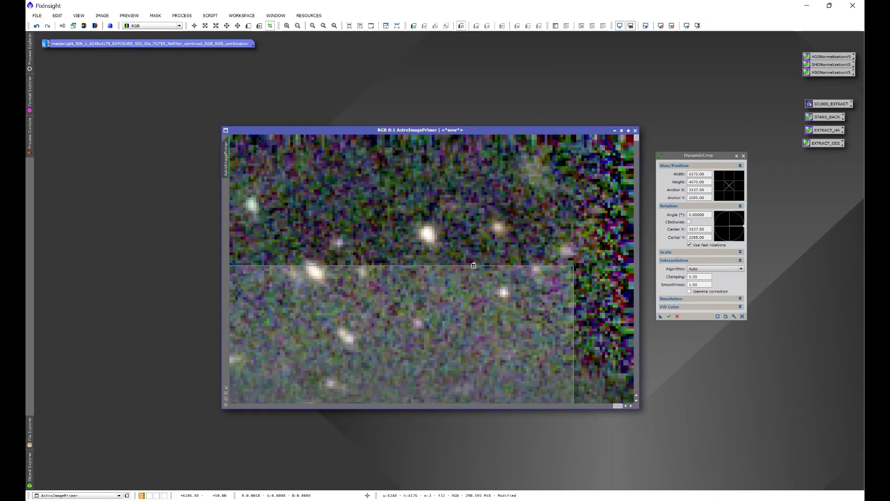
drag(474, 265, 484, 177)
drag(617, 406, 232, 404)
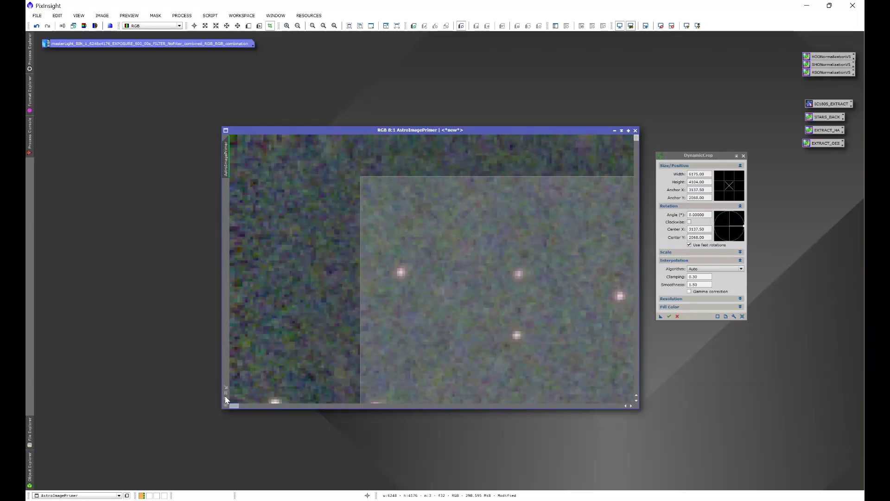
drag(360, 297, 286, 293)
drag(636, 139, 636, 395)
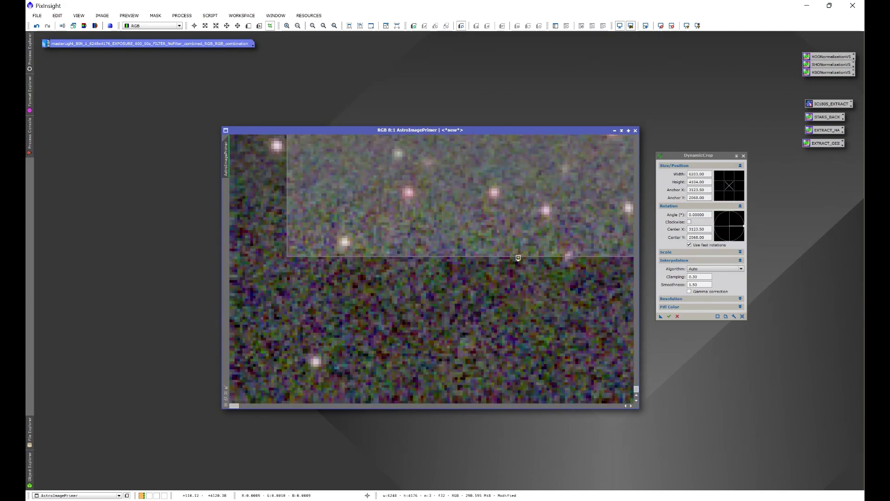
drag(518, 259, 514, 372)
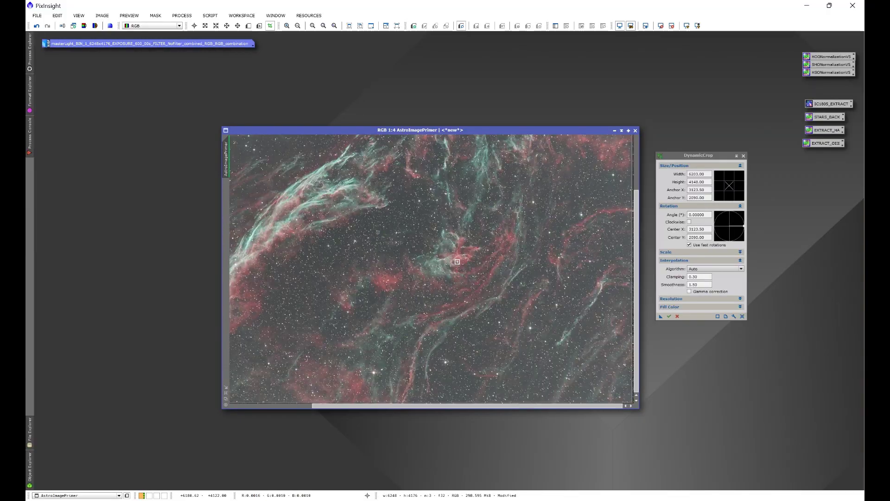
Apply the crop, leaving a 6203×4148 image, and close DynamicCrop
click(668, 318)
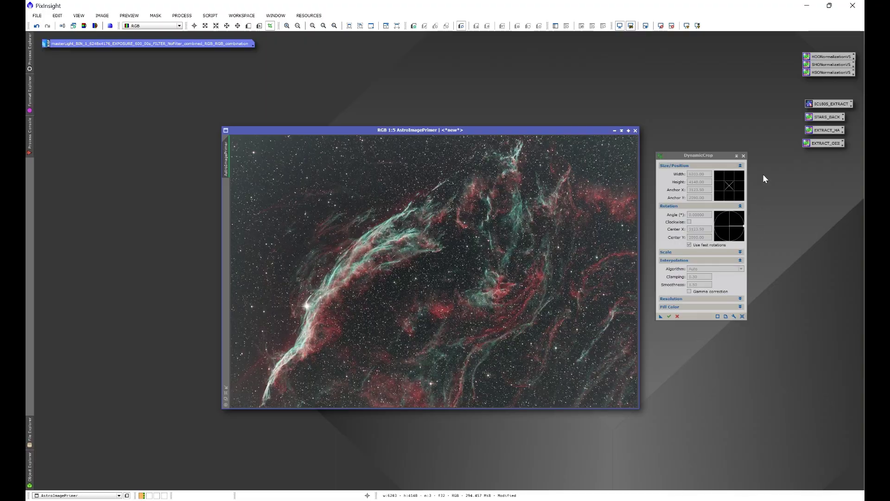
click(743, 156)
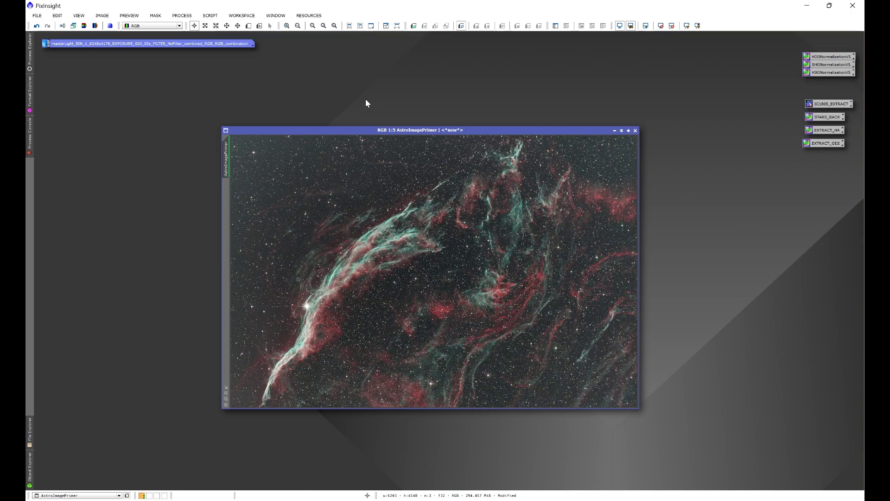
click(208, 16)
mouse_move(237, 124)
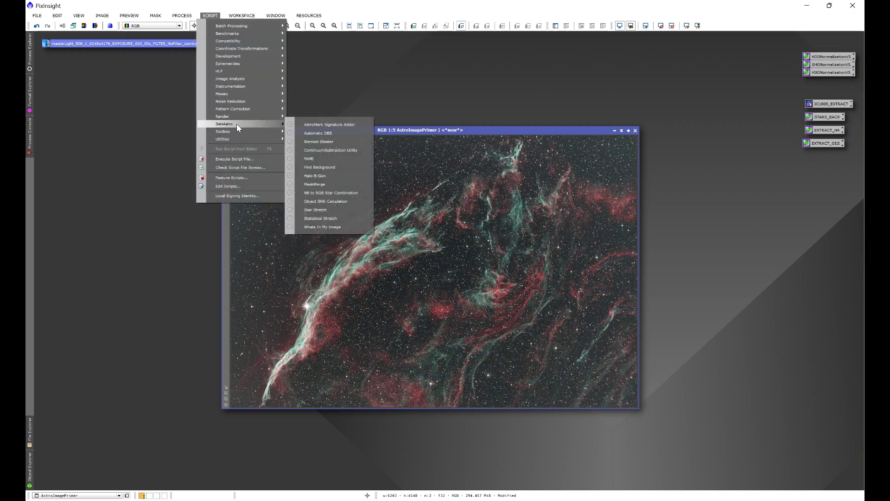
Run Auto DBE with default settings on AstroImagePrimer to extract its background gradient
click(324, 134)
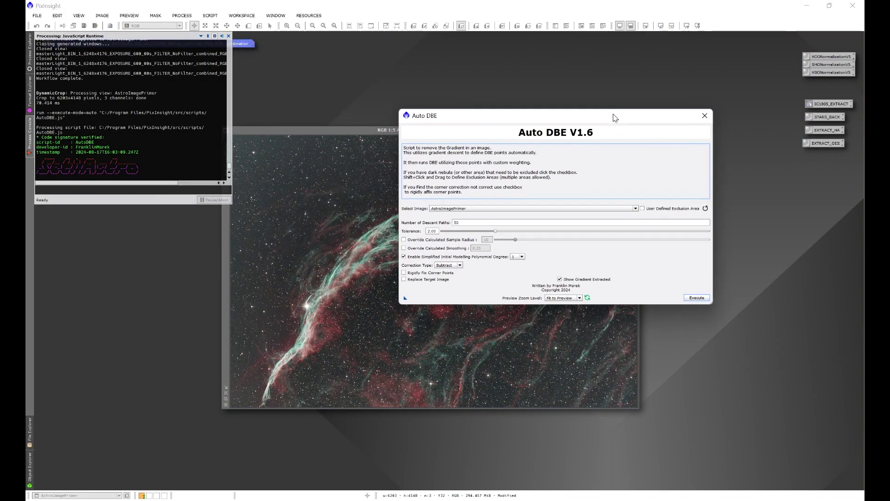
drag(613, 117, 631, 99)
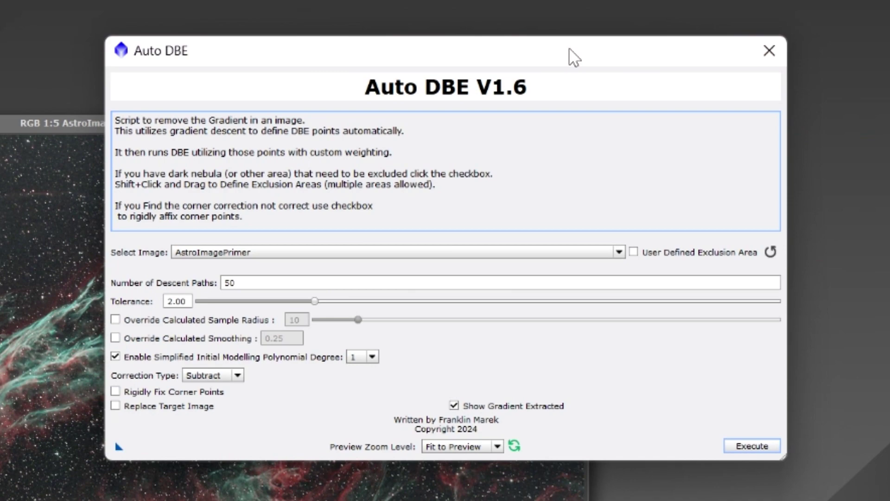
click(747, 446)
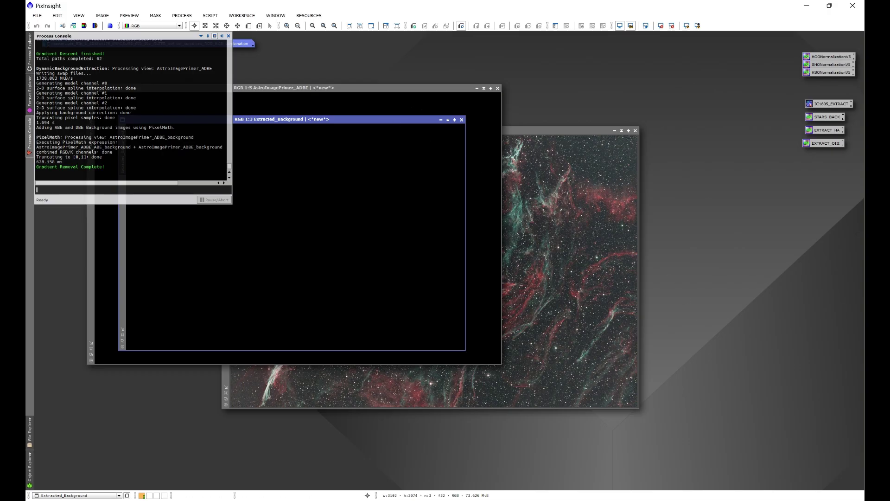
drag(408, 120, 672, 188)
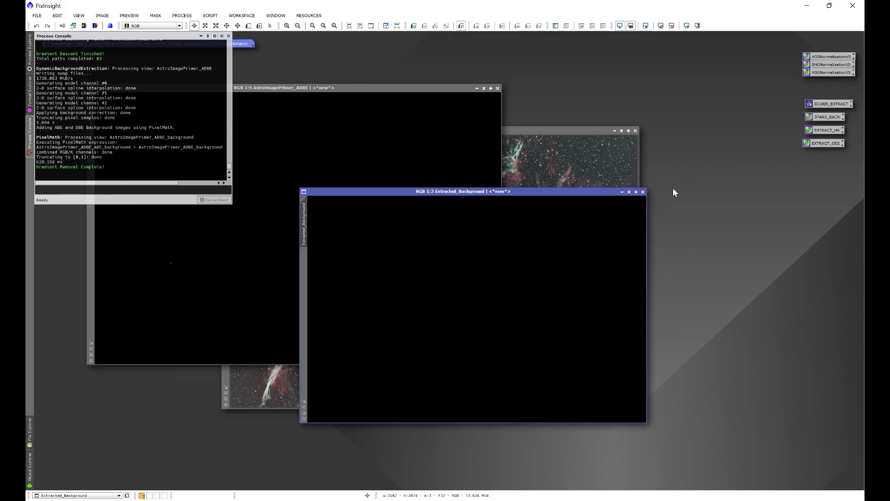
Close Extracted_Background, discard the uncorrected AstroImagePrimer, and reposition the AstroImagePrimer_ADBE window
click(643, 192)
drag(412, 88, 605, 145)
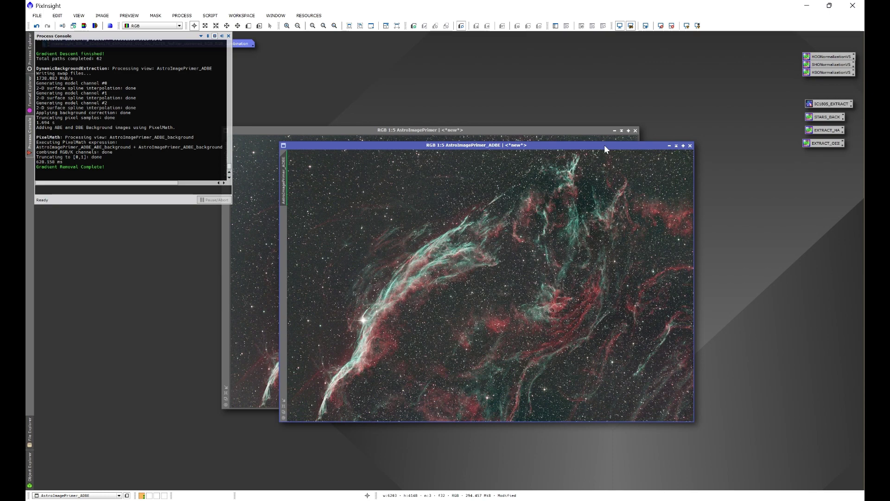
click(586, 129)
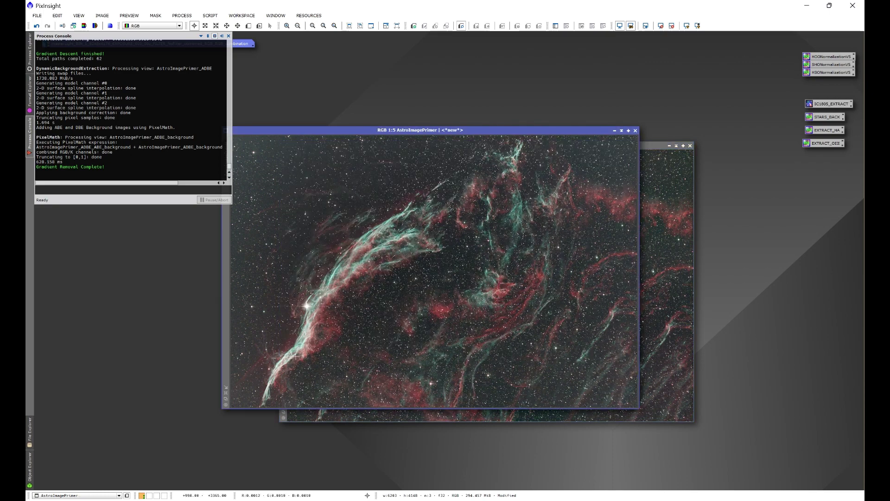
click(635, 130)
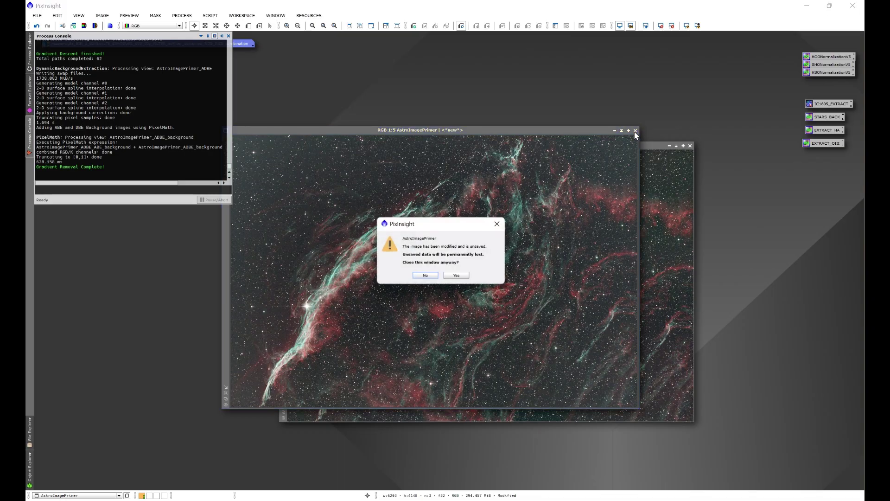
click(460, 279)
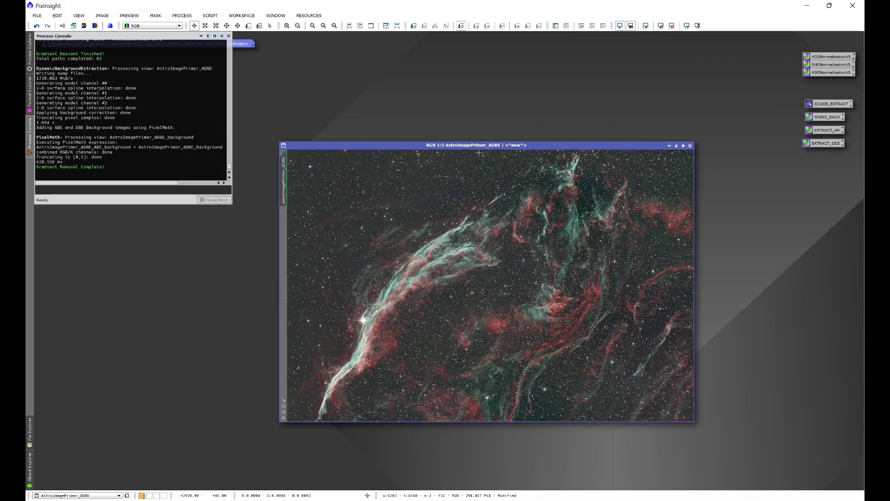
drag(454, 145, 448, 127)
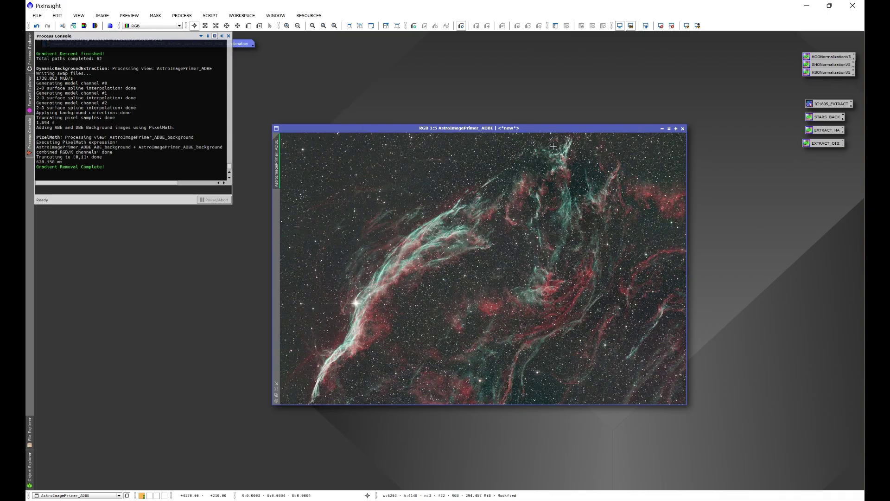
drag(528, 130, 511, 120)
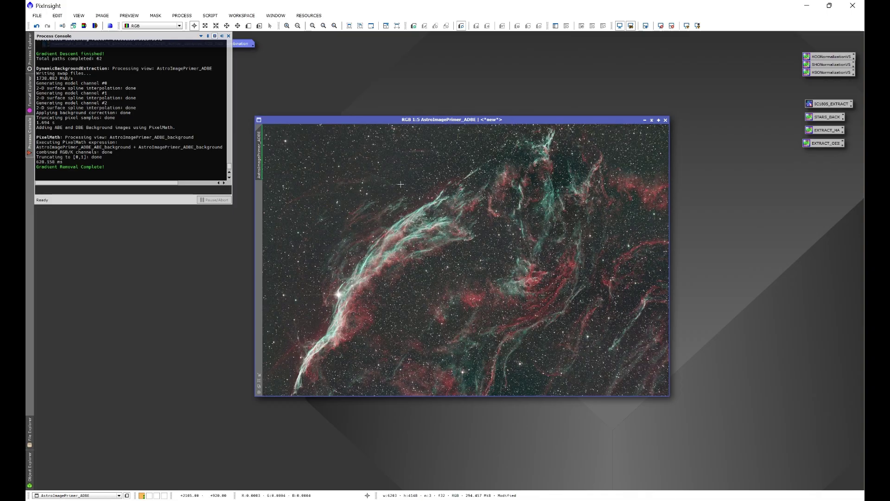
Zoom into the ADBE image and open NoiseXTerminator at Denoise 0.70, Detail 0.15
scroll(396, 182, up, 6)
scroll(395, 182, up, 3)
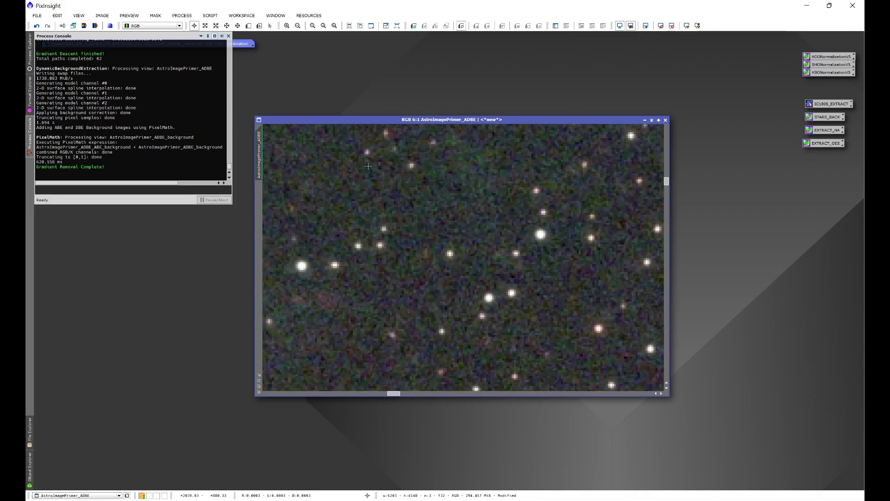
click(190, 18)
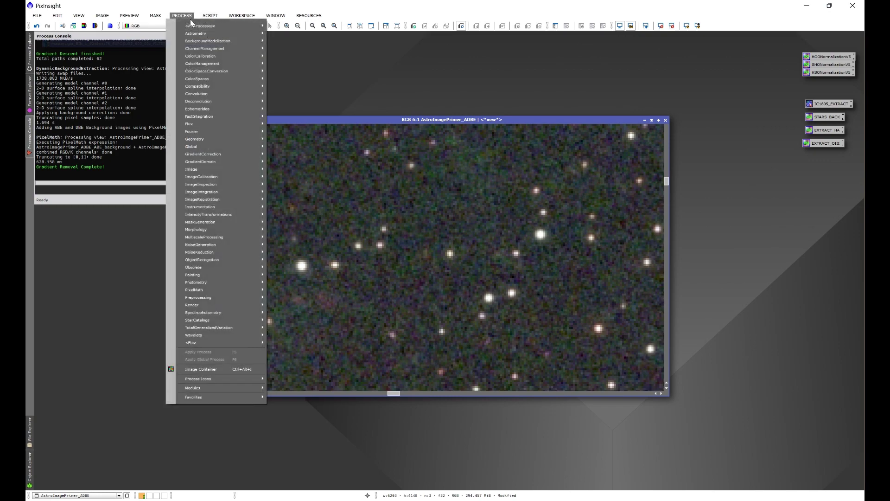
mouse_move(222, 25)
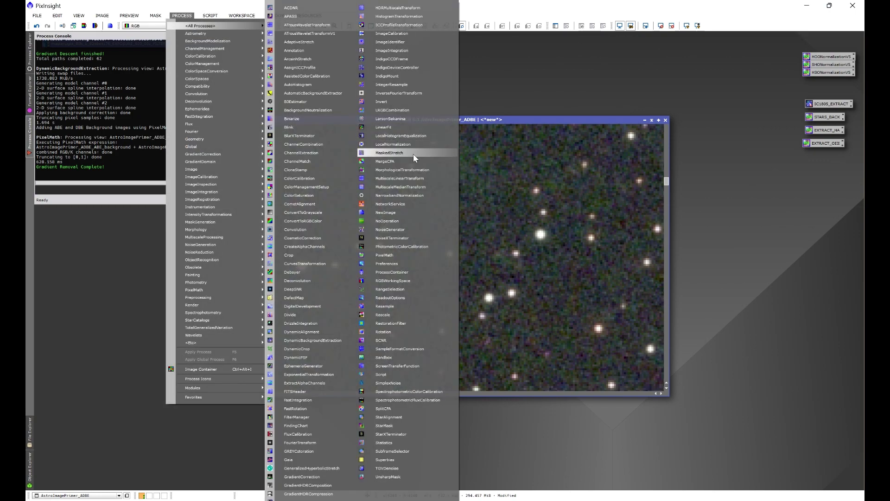
click(393, 238)
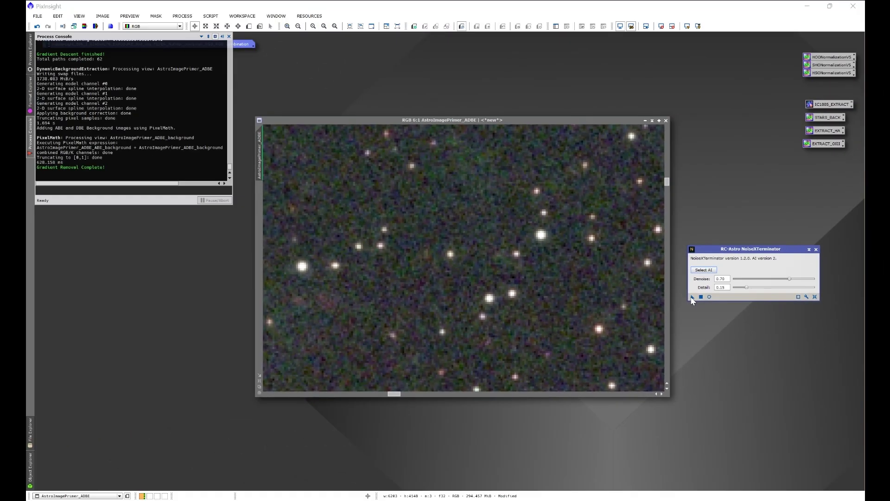
Apply NoiseXTerminator to AstroImagePrimer_ADBE, compare before and after, then close the tool and console
drag(596, 268, 186, 227)
drag(508, 278, 509, 279)
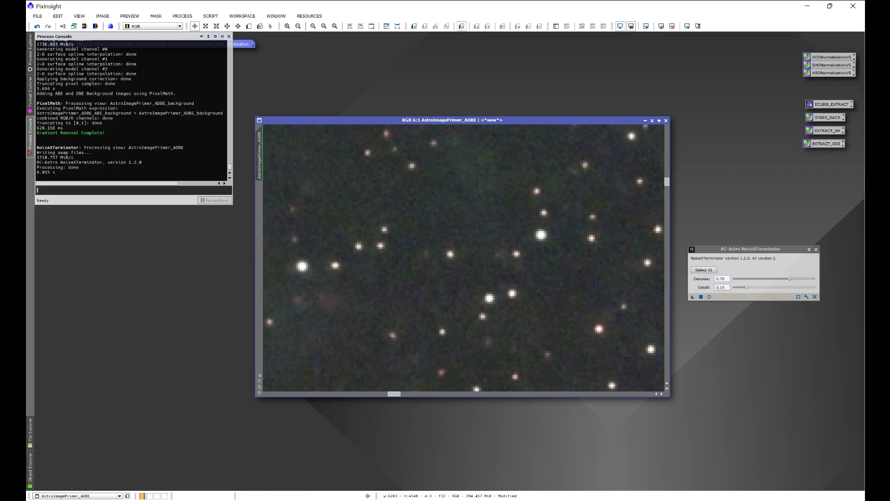
click(37, 26)
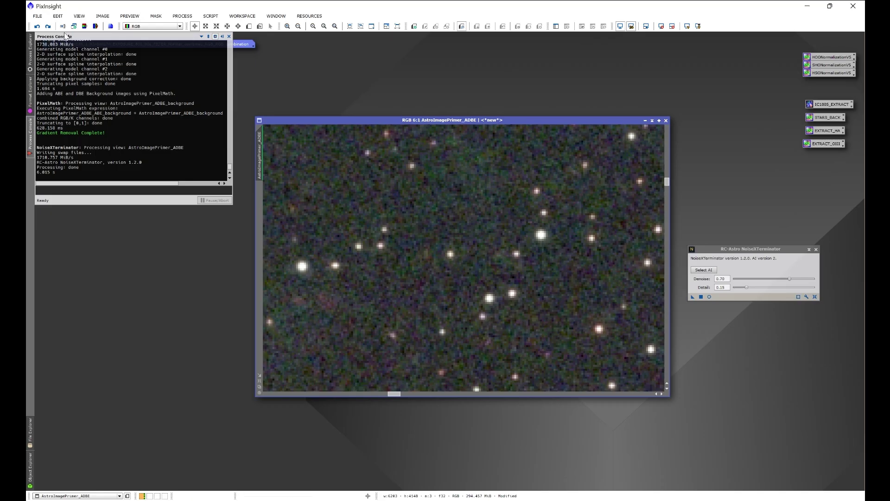
click(47, 27)
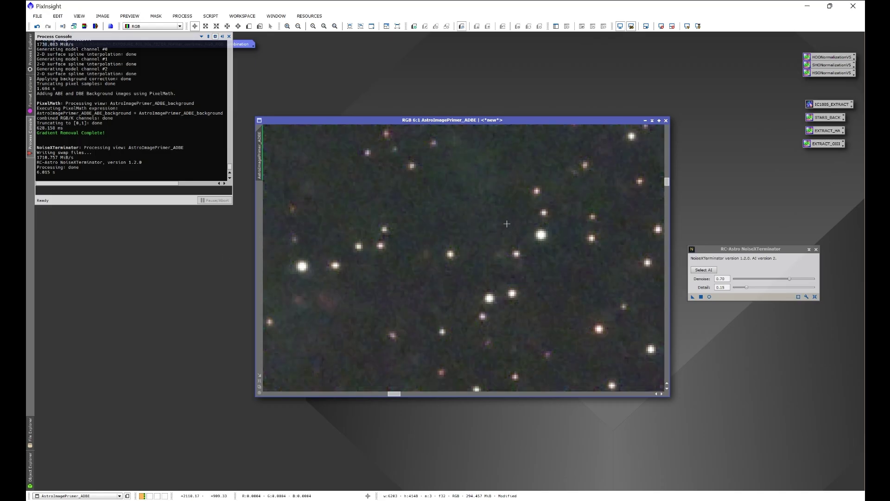
scroll(507, 223, down, 9)
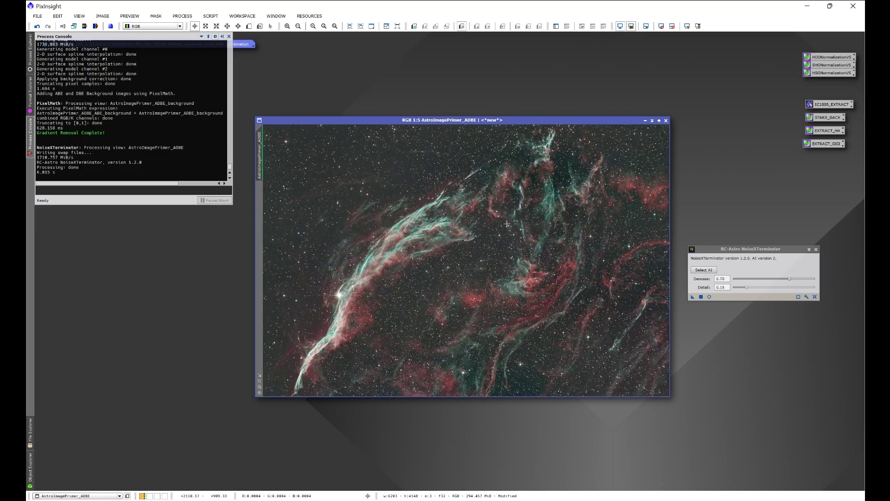
click(816, 249)
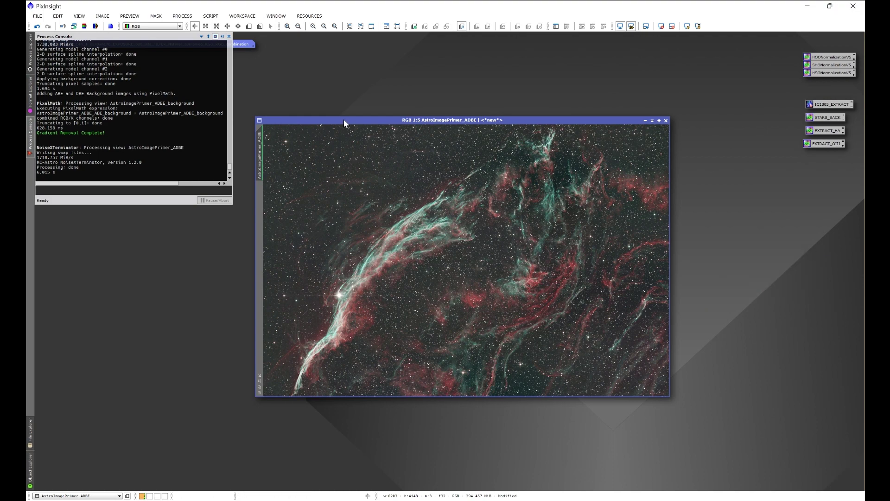
click(229, 37)
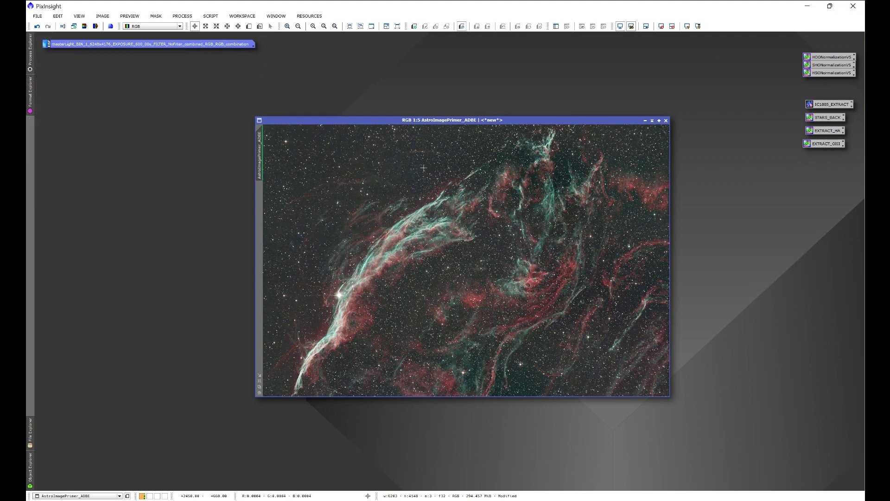
Launch Star Console with Full Star Correction and Star Removal enabled, targeting AstroImagePrimer_ADBE
drag(418, 121, 396, 105)
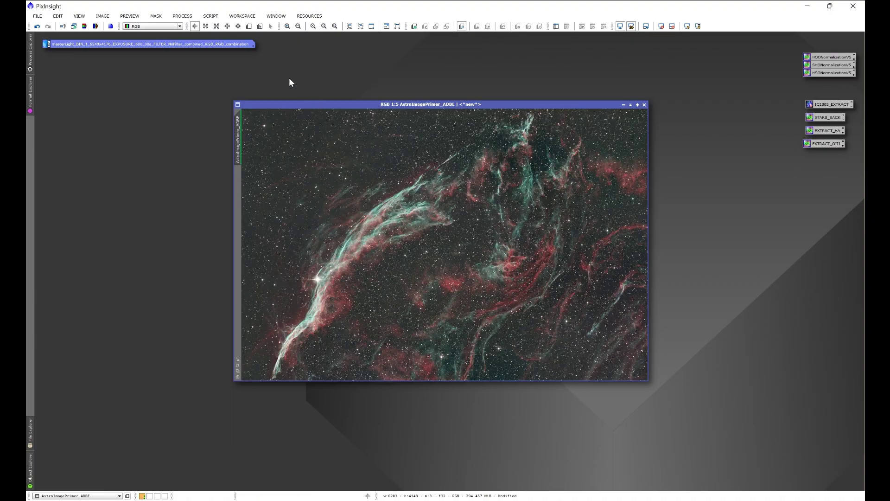
click(210, 17)
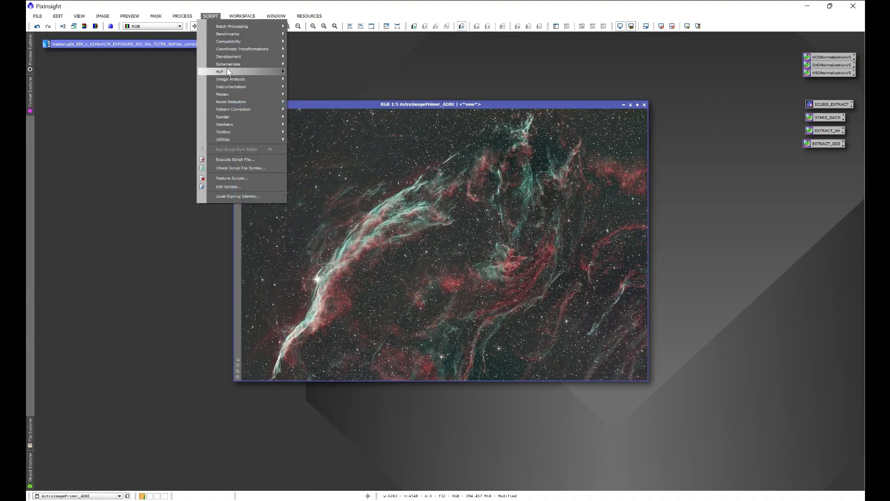
mouse_move(241, 72)
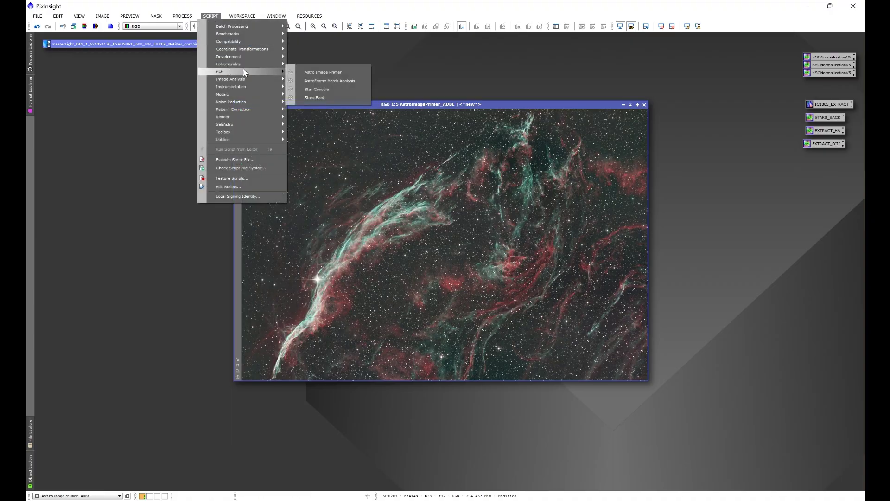
click(315, 89)
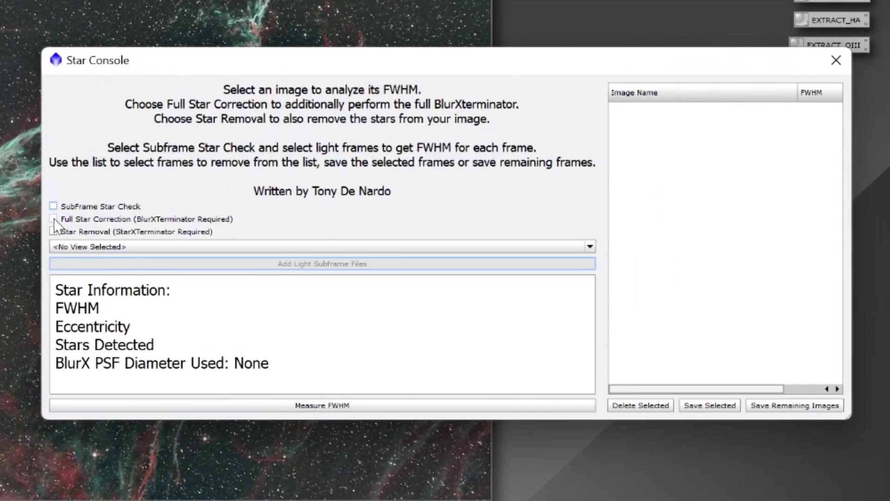
click(54, 219)
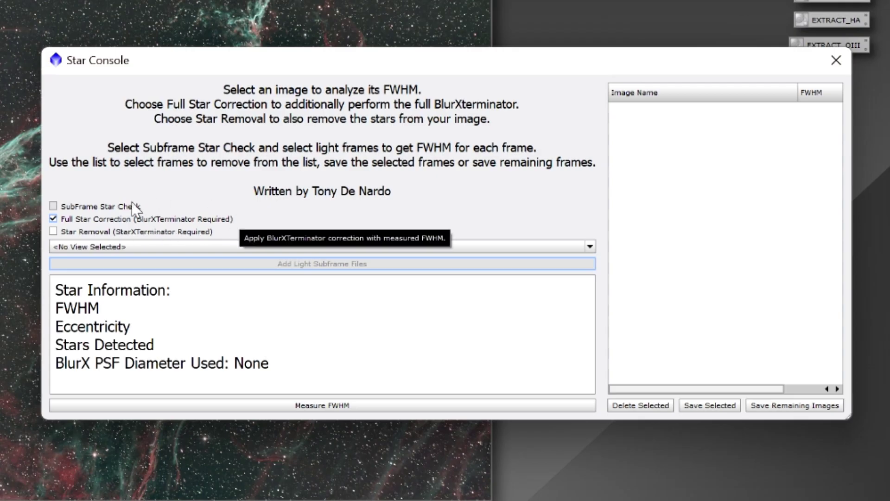
click(54, 232)
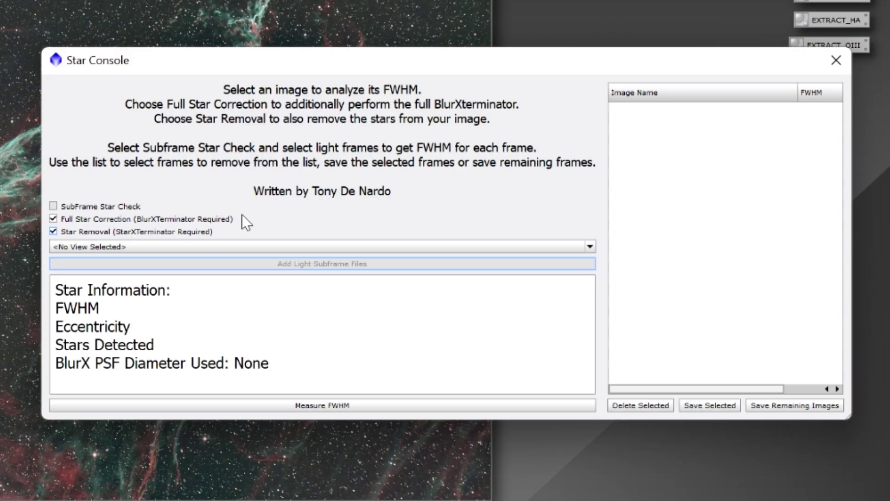
click(76, 247)
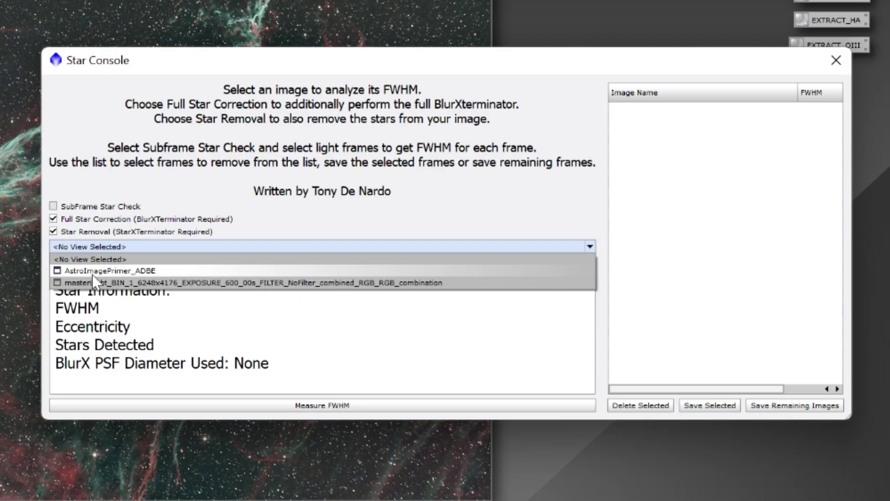
click(148, 272)
Run Measure FWHM in Star Console to get FWHM 1.4193 and separate starless and stars images
click(321, 402)
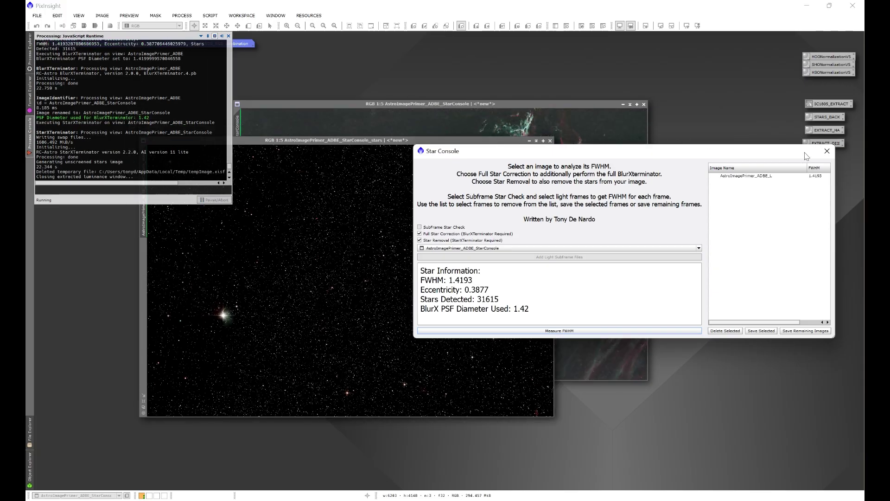
Close Star Console and the Process Console, iconise the starless image at the top, and reposition the stars window
click(827, 153)
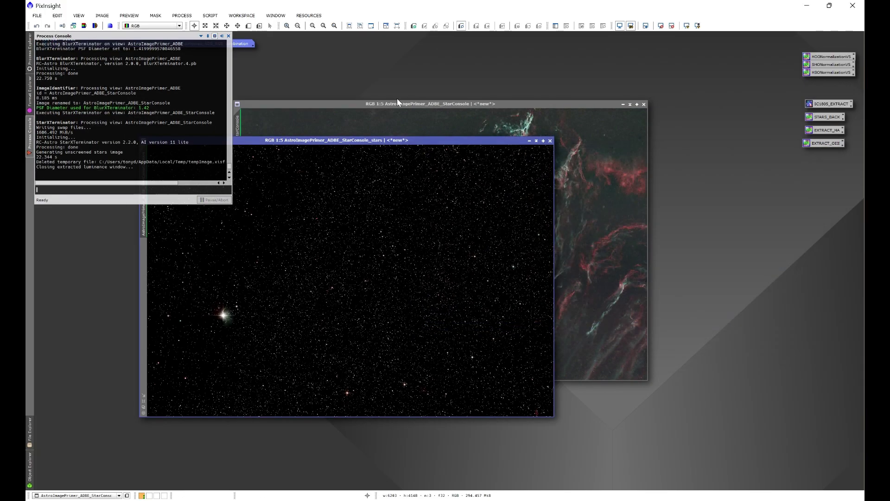
click(230, 37)
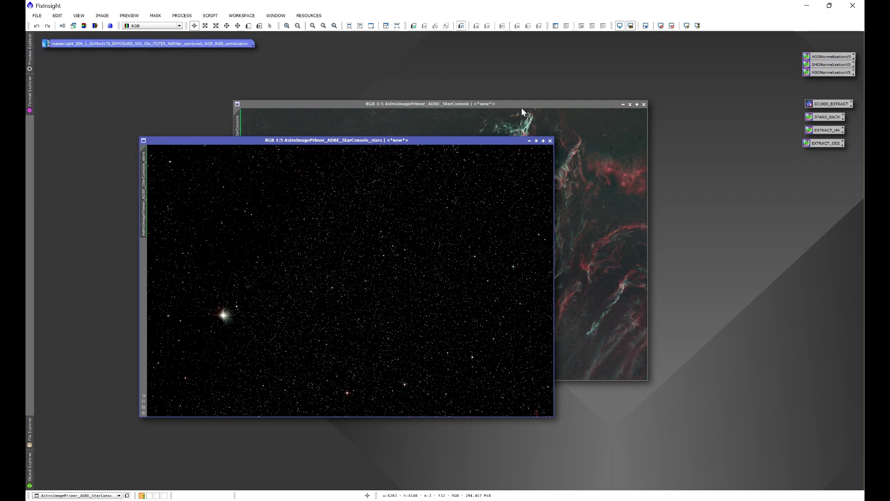
click(623, 104)
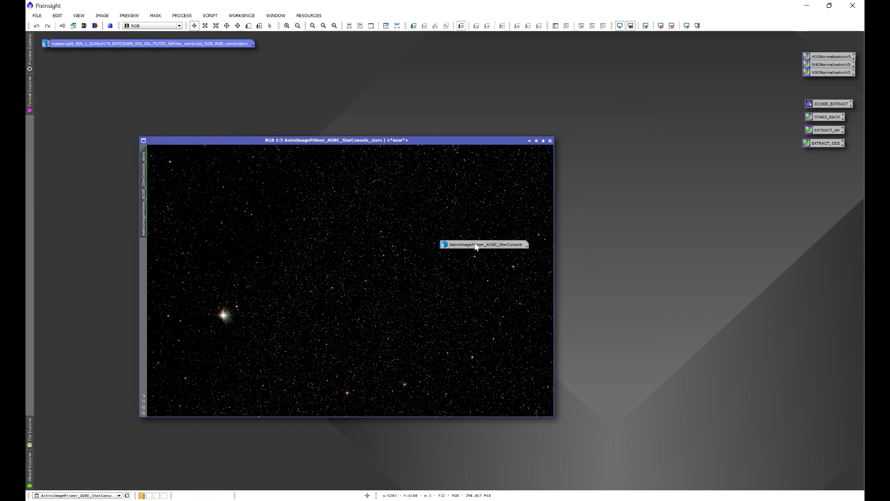
drag(475, 246, 311, 48)
drag(326, 140, 413, 99)
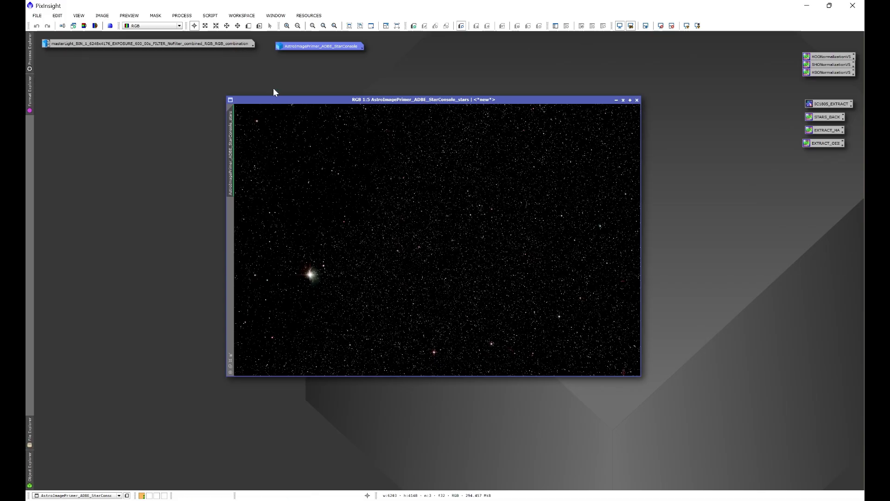
Launch NB to RGB Star Combination with the StarConsole_stars image as OSC input and preview on
click(210, 16)
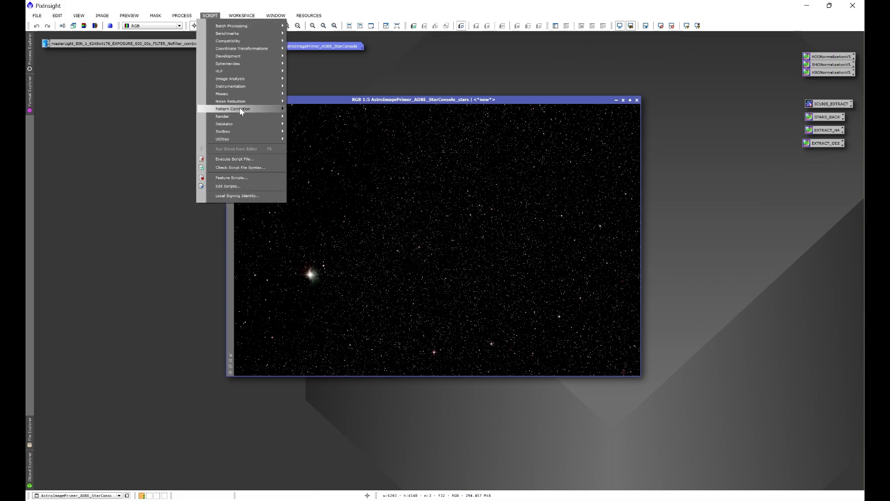
mouse_move(239, 125)
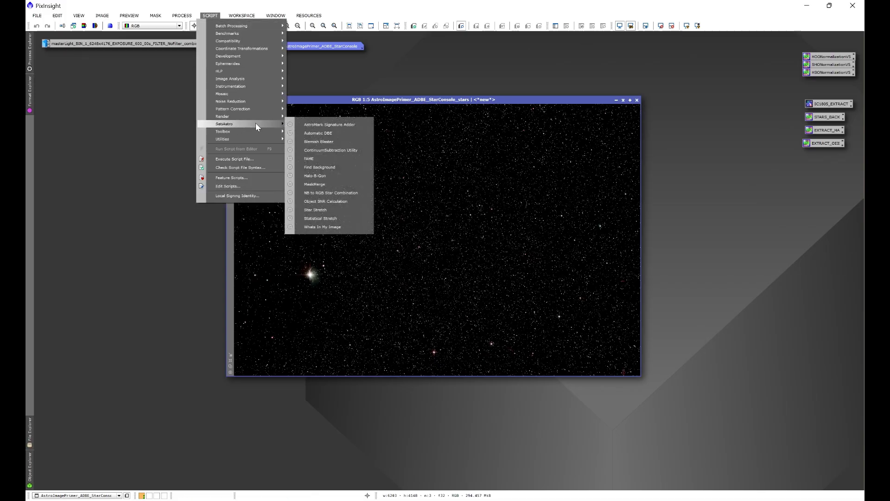
click(342, 193)
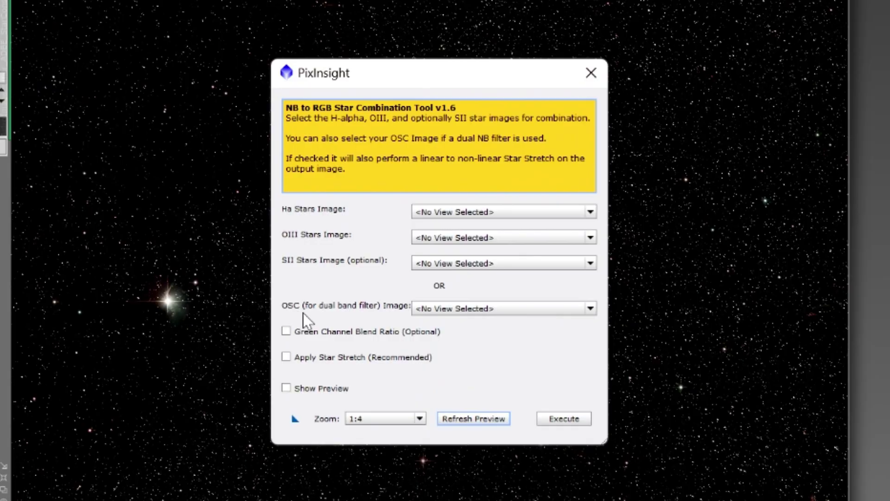
click(448, 309)
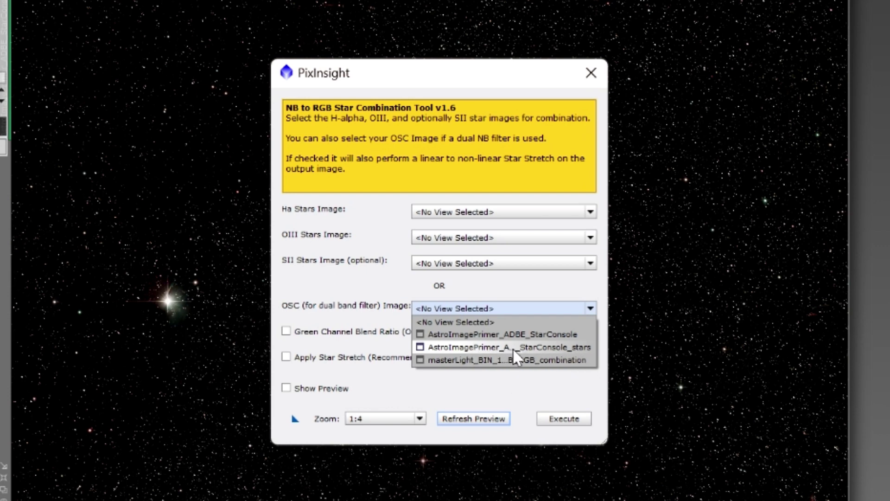
click(561, 347)
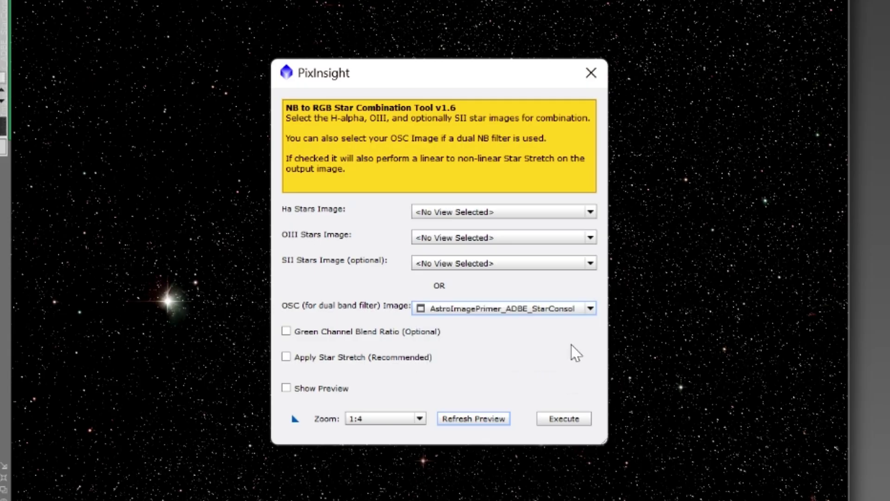
click(286, 389)
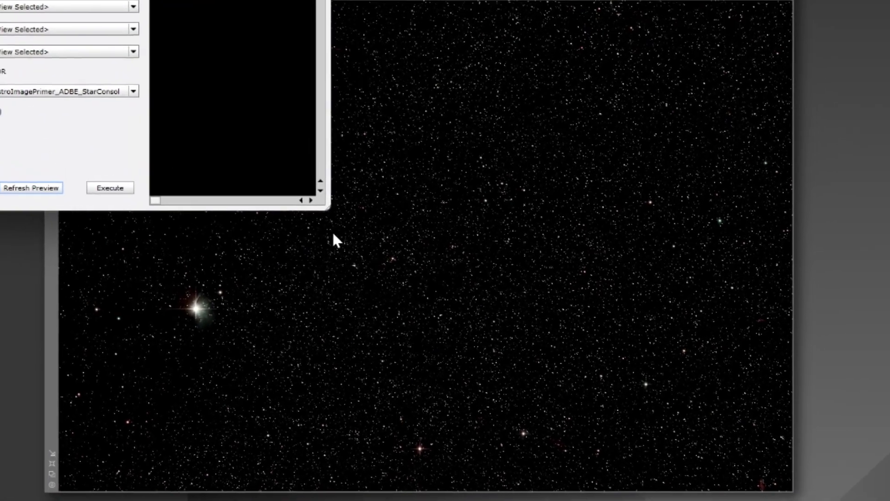
Enlarge the dialog, enable Apply Star Stretch, and preview a higher stretch factor
drag(338, 224, 839, 477)
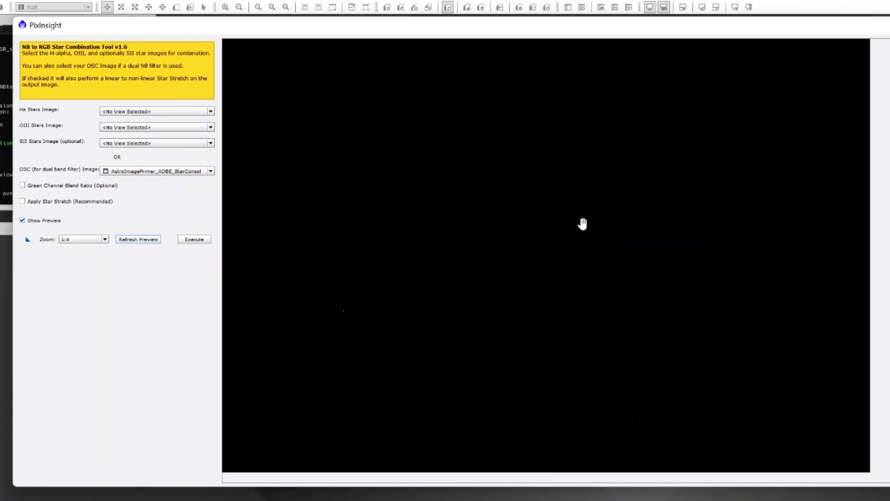
click(25, 203)
click(126, 262)
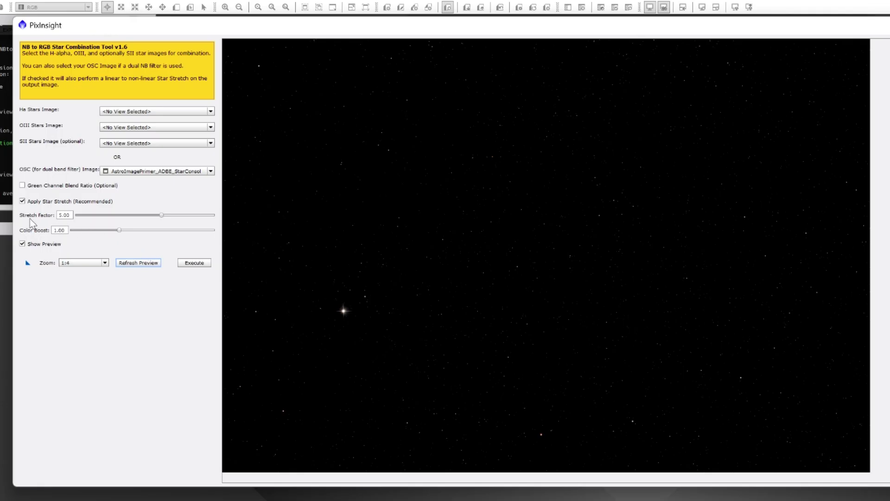
drag(162, 215, 197, 217)
click(132, 261)
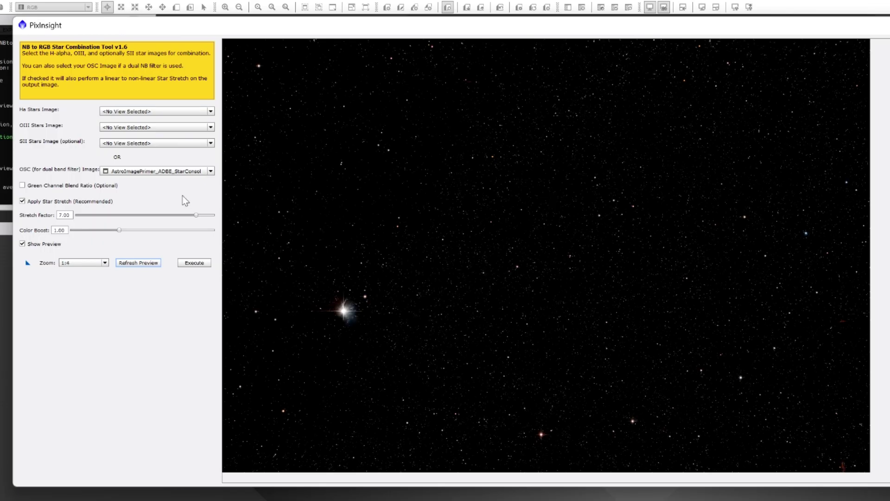
Set Stretch Factor to 6.50, refresh the preview, and execute to create NBtoRGB_stars
click(68, 214)
drag(69, 215, 63, 215)
key(BackSpace)
key(BackSpace)
key(BackSpace)
text(6.5)
key(Tab)
click(145, 264)
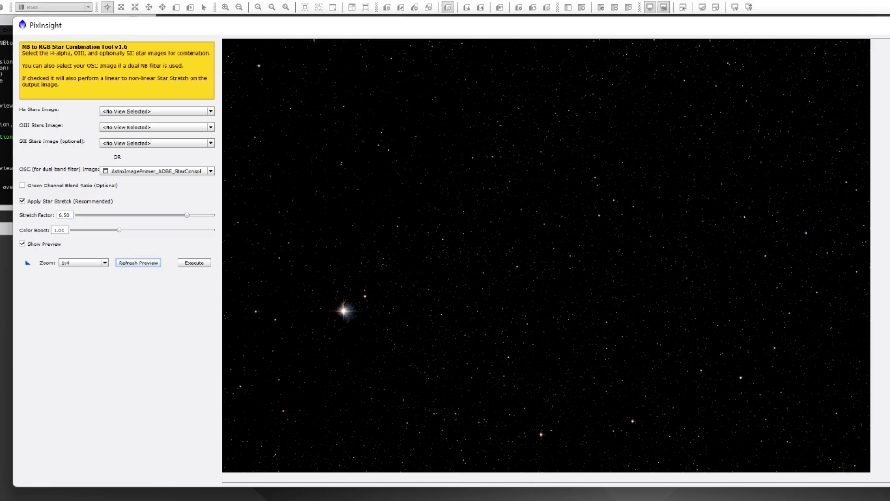
click(190, 263)
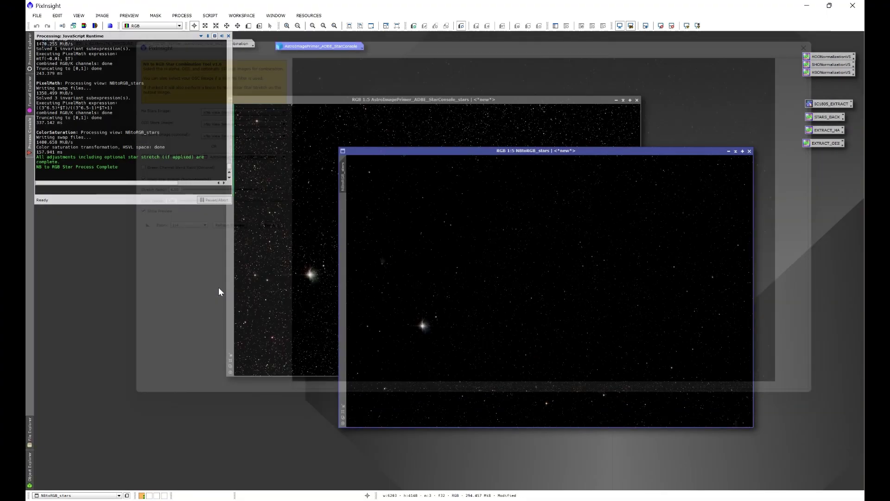
Iconise NBtoRGB_stars and StarConsole_stars along the top and reopen the starless StarConsole nebula image
scroll(573, 279, up, 2)
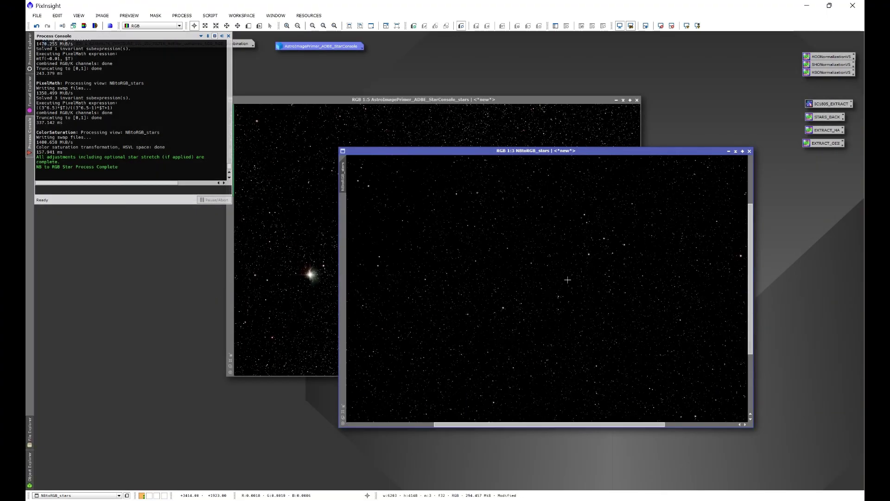
scroll(526, 268, down, 2)
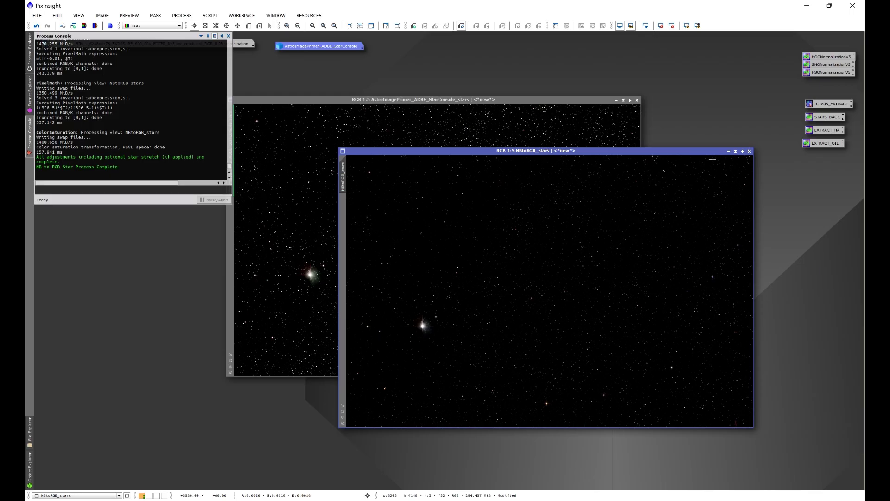
click(728, 152)
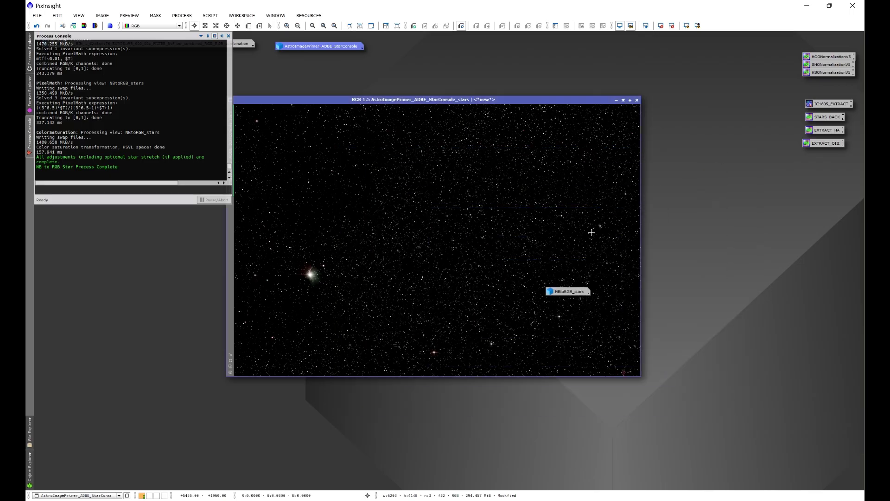
drag(568, 292, 713, 54)
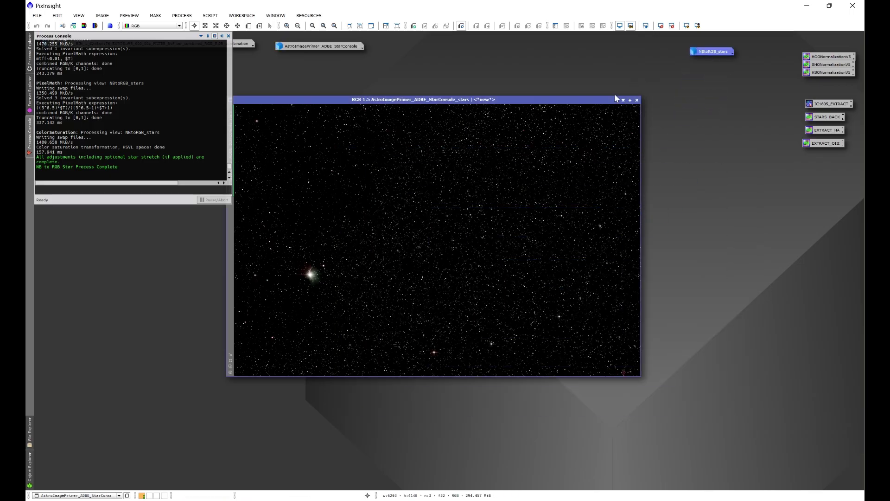
click(617, 100)
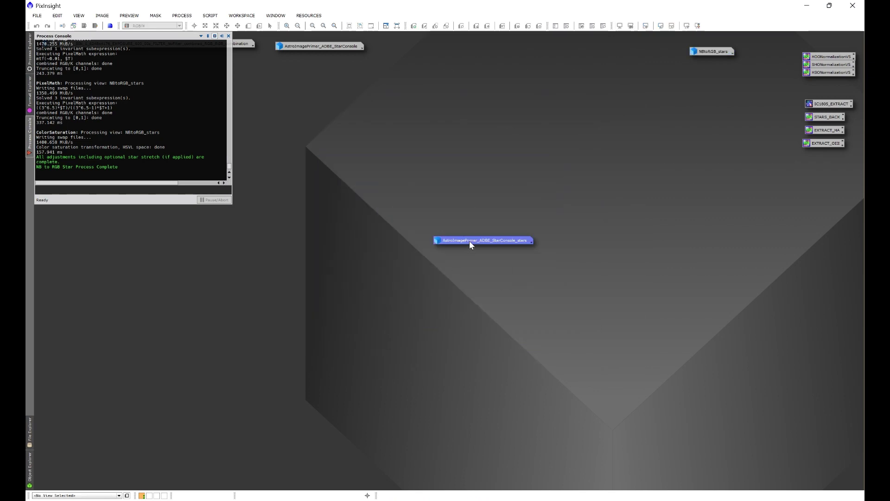
drag(471, 242, 621, 53)
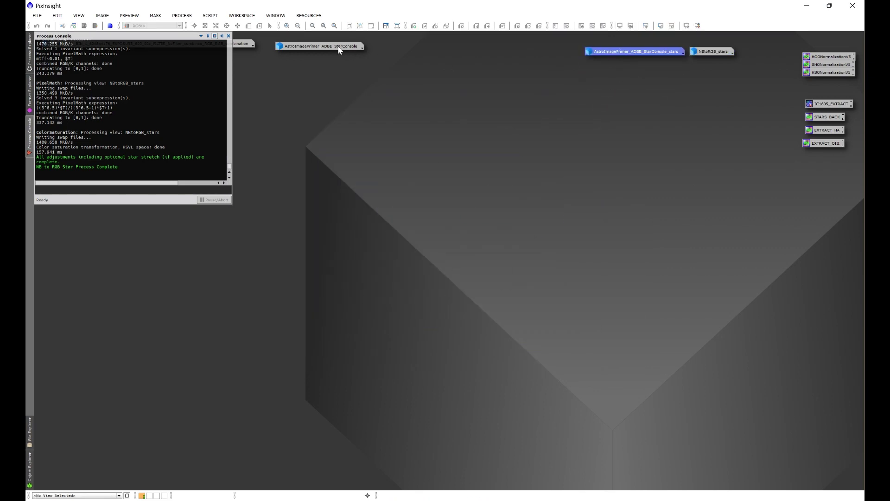
click(321, 47)
double_click(321, 46)
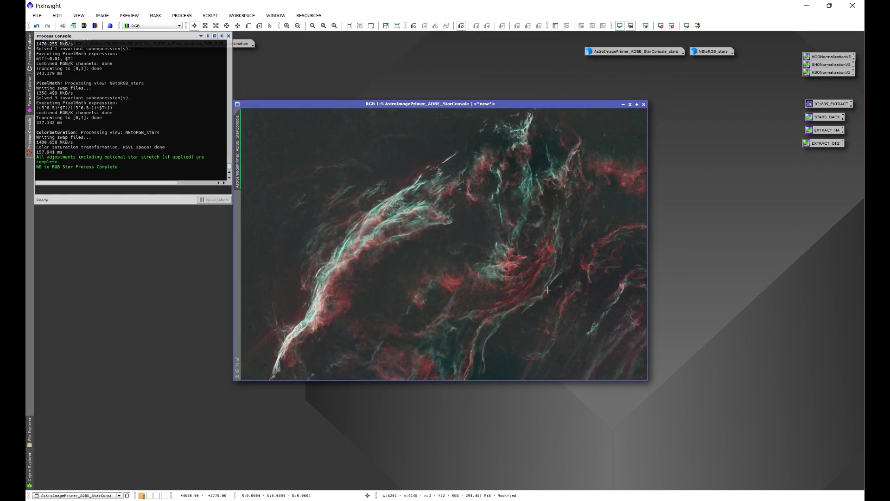
click(228, 35)
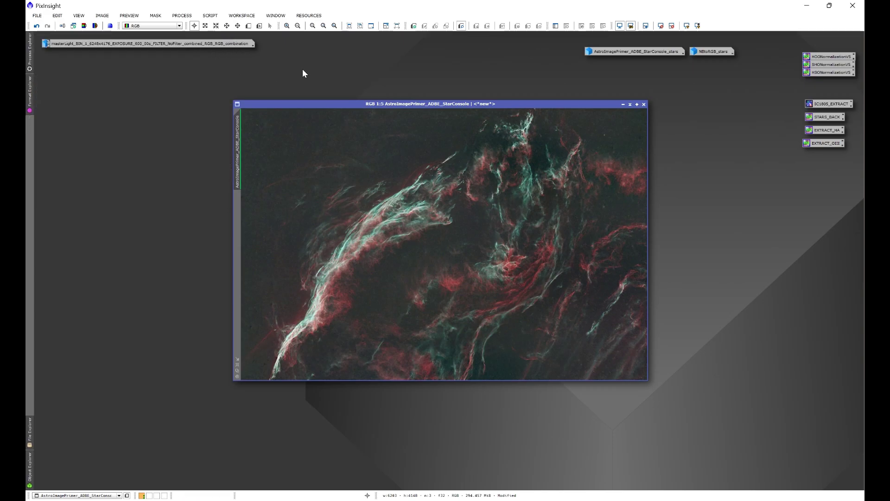
Launch Statistical Stretch and preview the starless image at a target median of 0.10
click(210, 16)
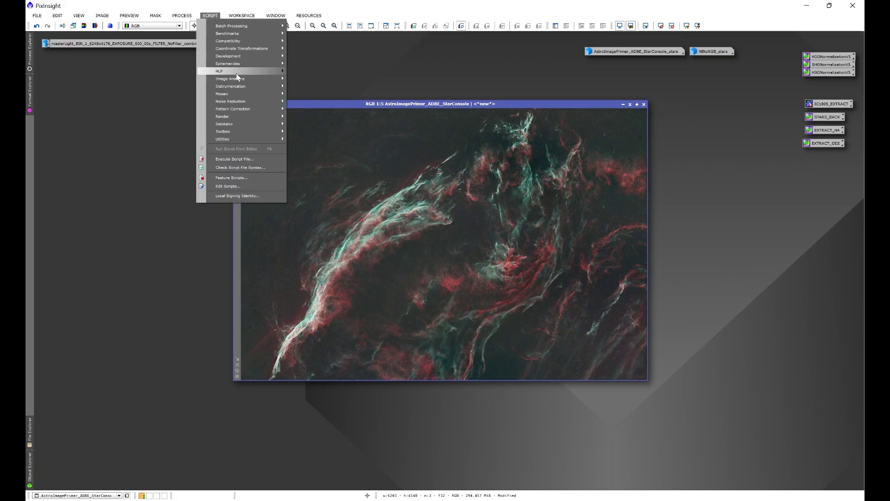
mouse_move(239, 123)
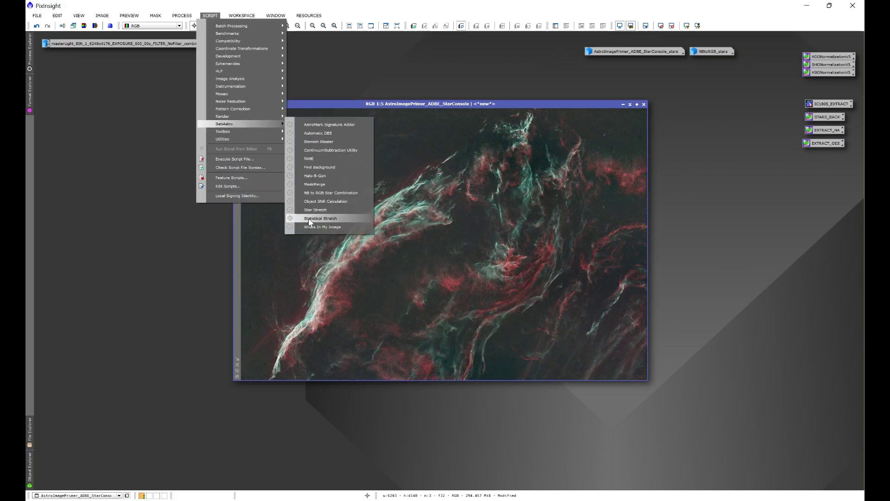
click(326, 217)
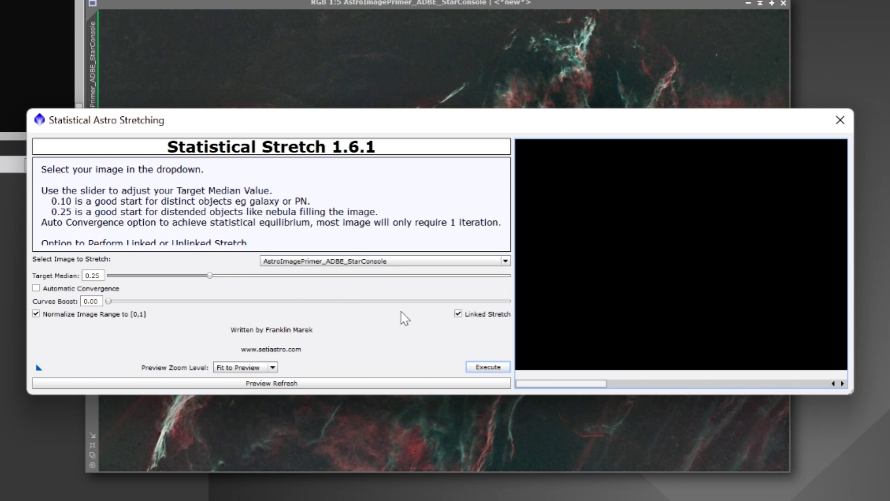
click(260, 384)
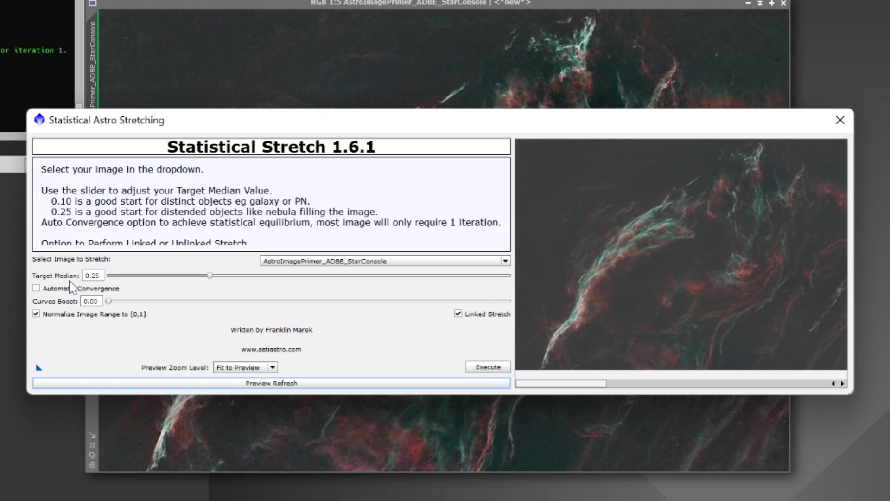
double_click(95, 275)
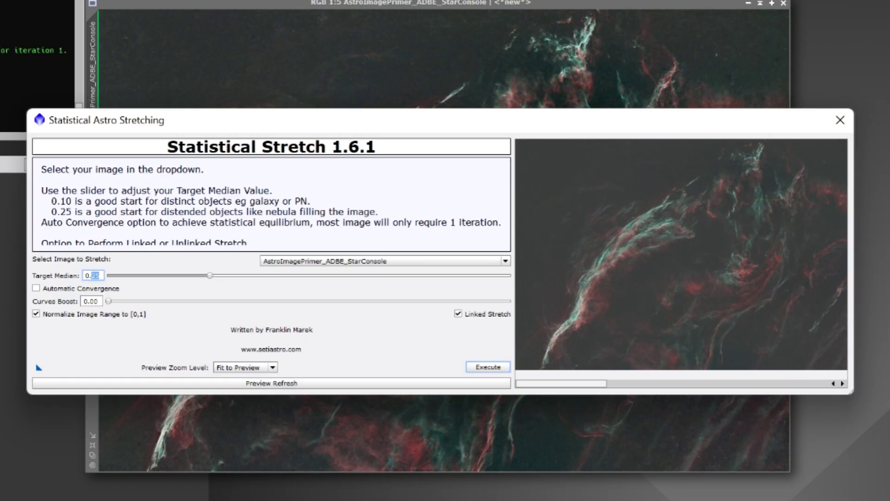
text(1)
text(0)
click(98, 301)
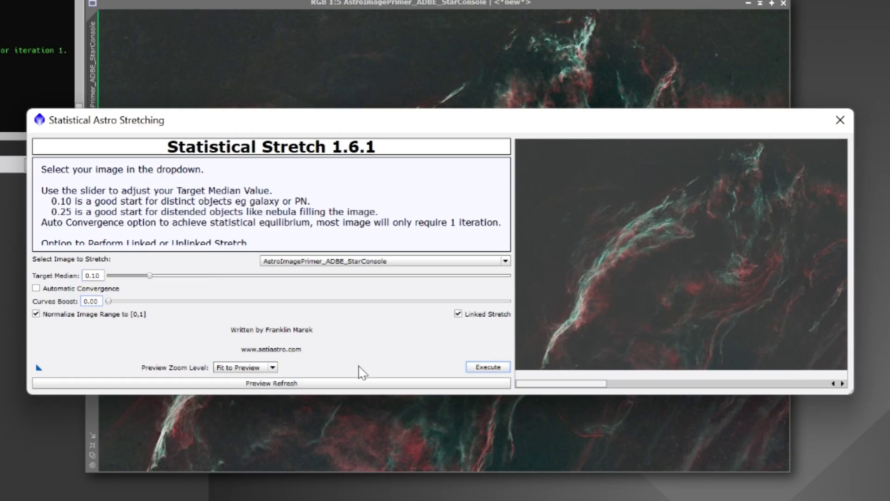
click(304, 383)
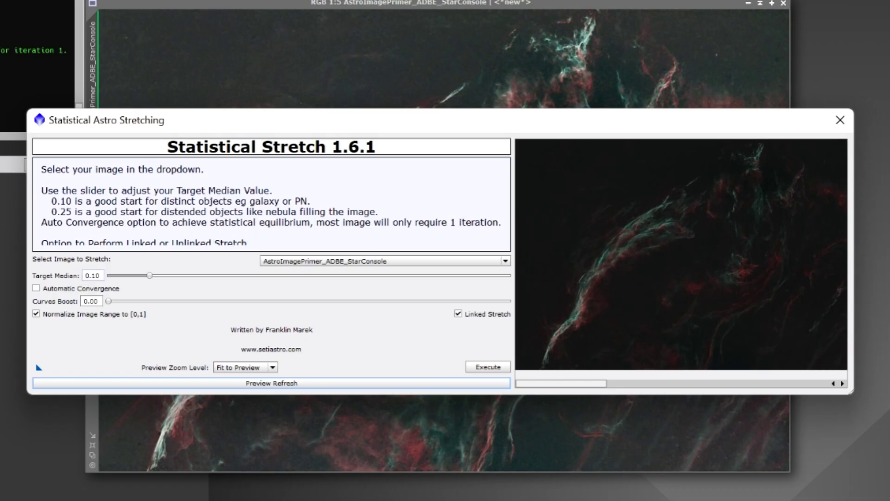
Restore the target median to 0.25, preview, and apply the stretch to the nebula
drag(88, 275, 99, 275)
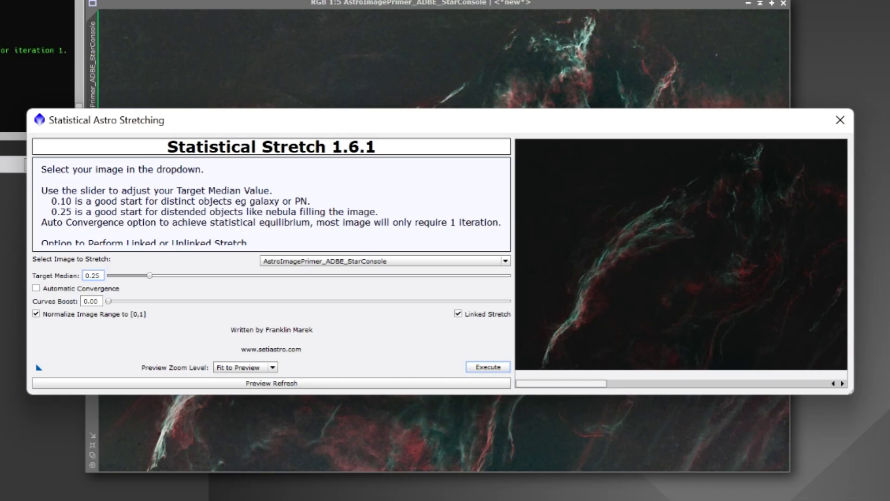
key(Return)
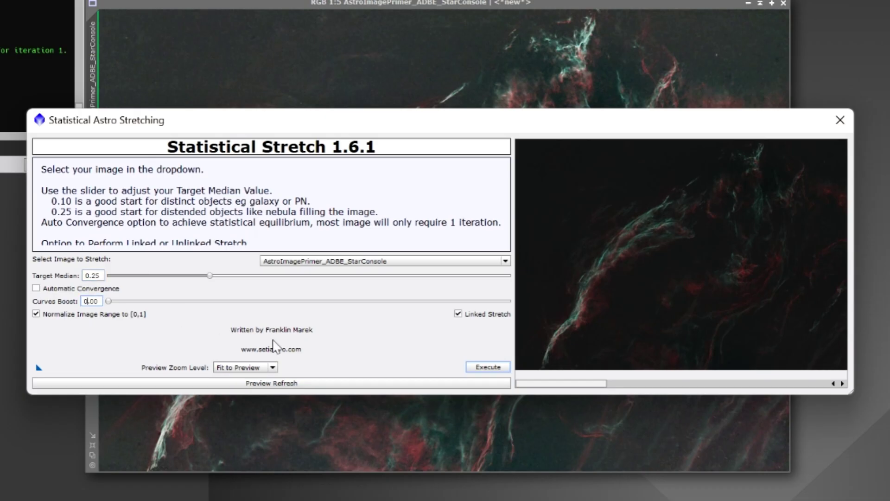
click(258, 384)
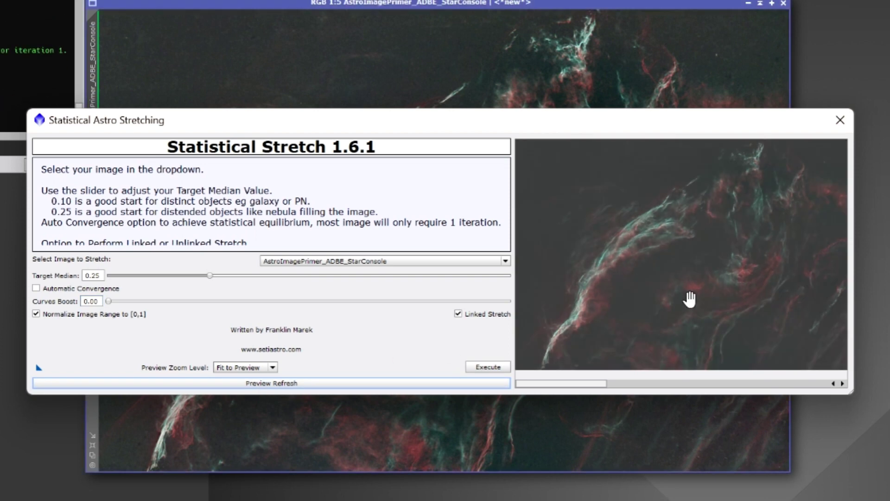
click(487, 366)
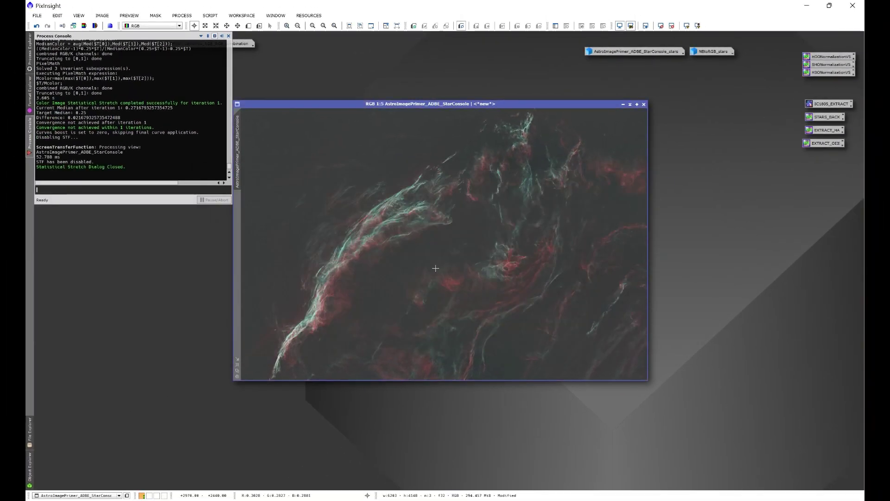
click(229, 36)
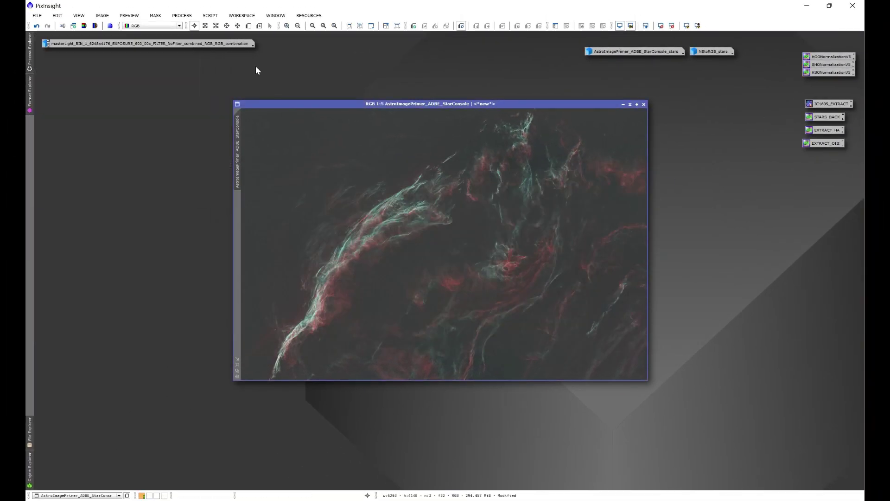
drag(389, 106, 245, 91)
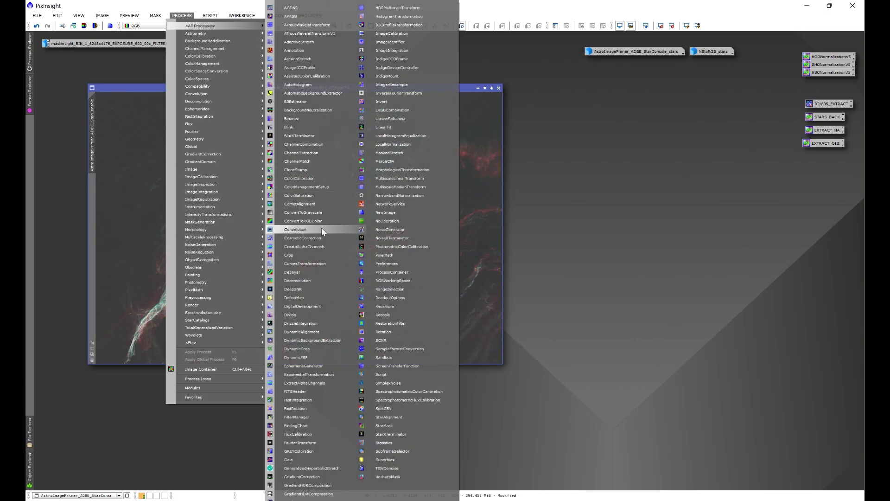
click(315, 263)
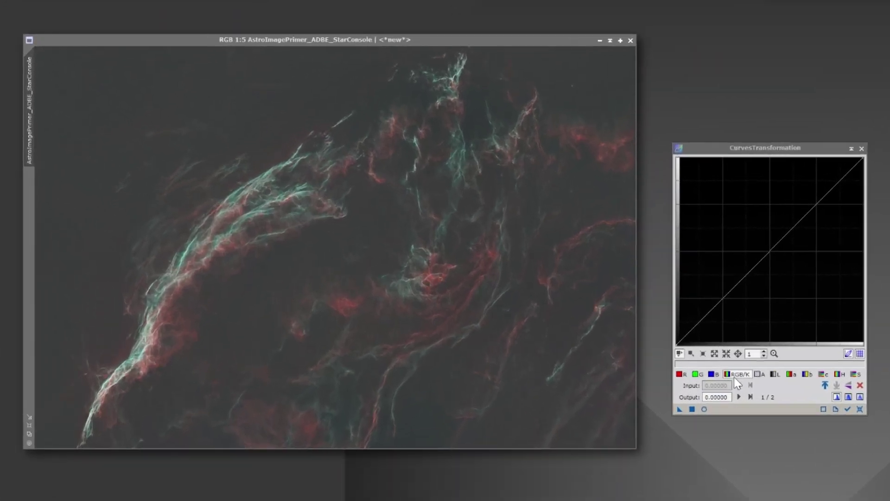
Build an S-curve with darker shadows and lifted highlights, apply it, then reset the curve
click(704, 409)
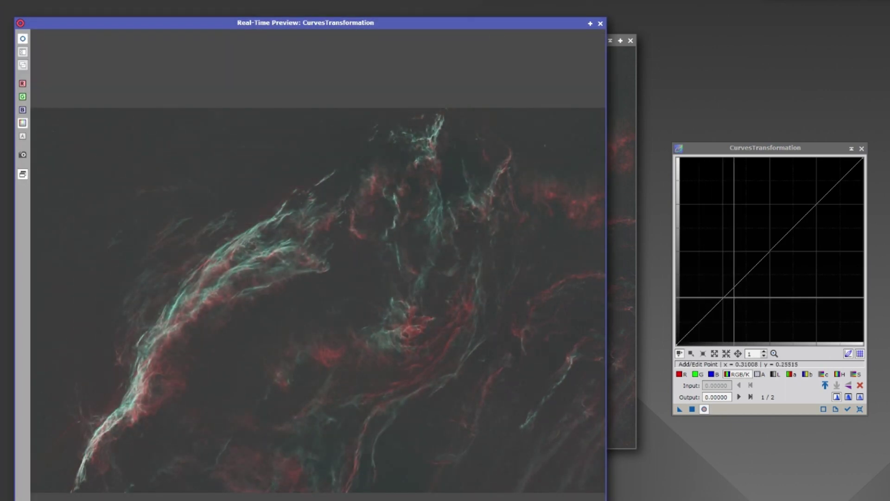
click(712, 313)
drag(710, 314, 700, 300)
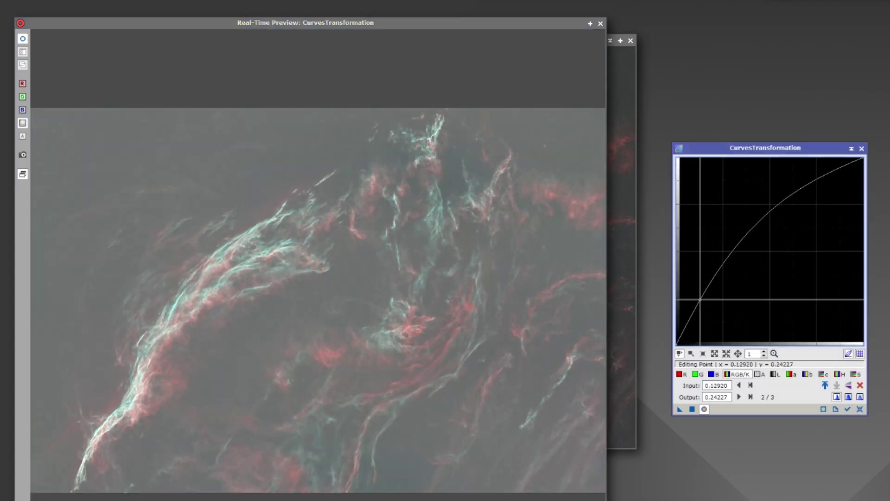
drag(700, 300, 703, 334)
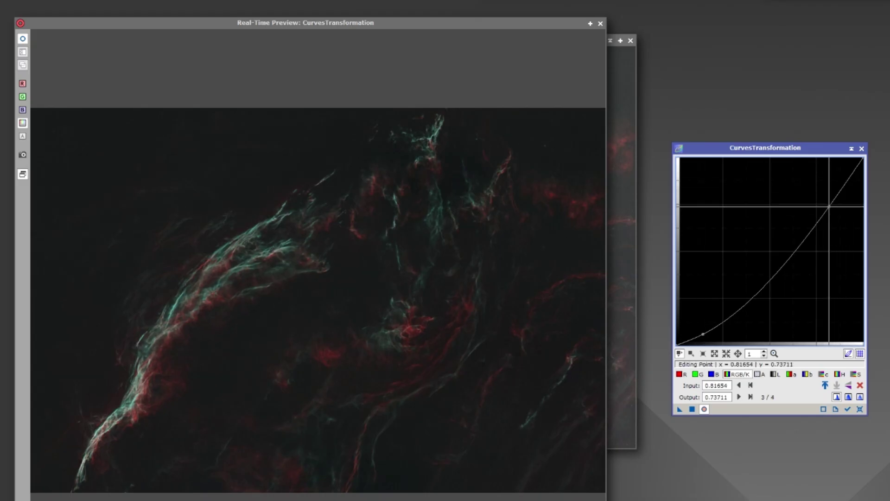
drag(824, 207, 815, 186)
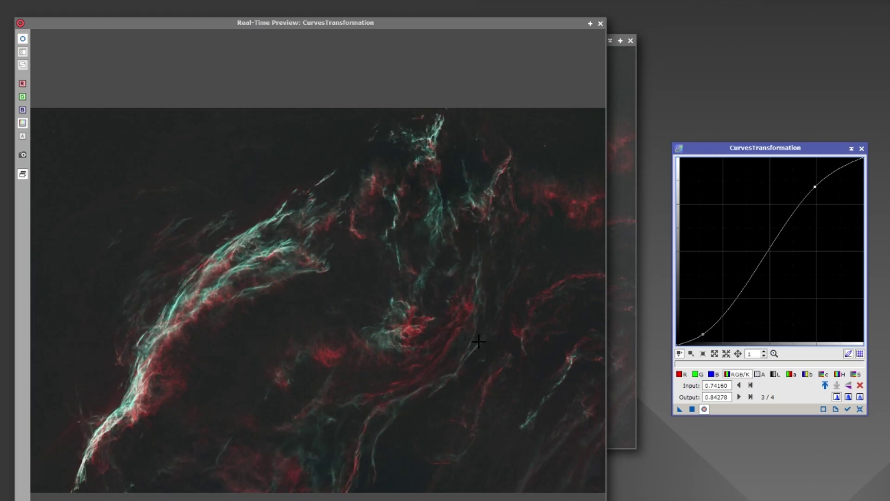
click(692, 410)
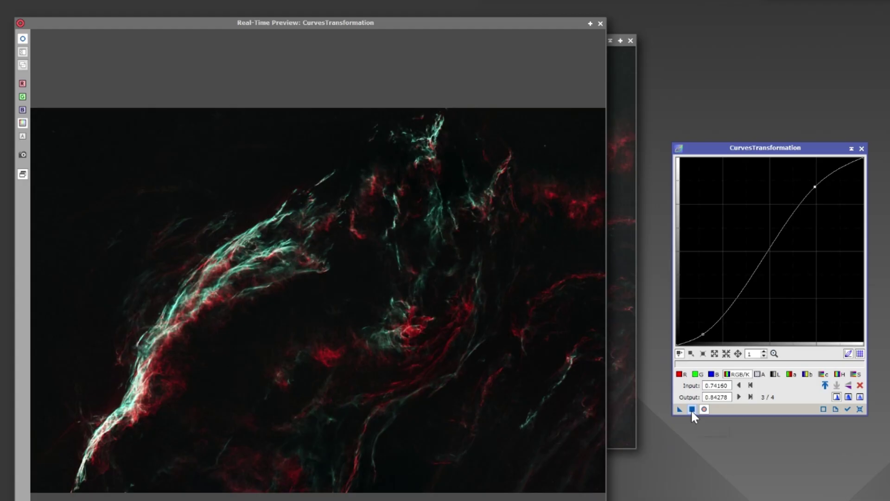
click(859, 410)
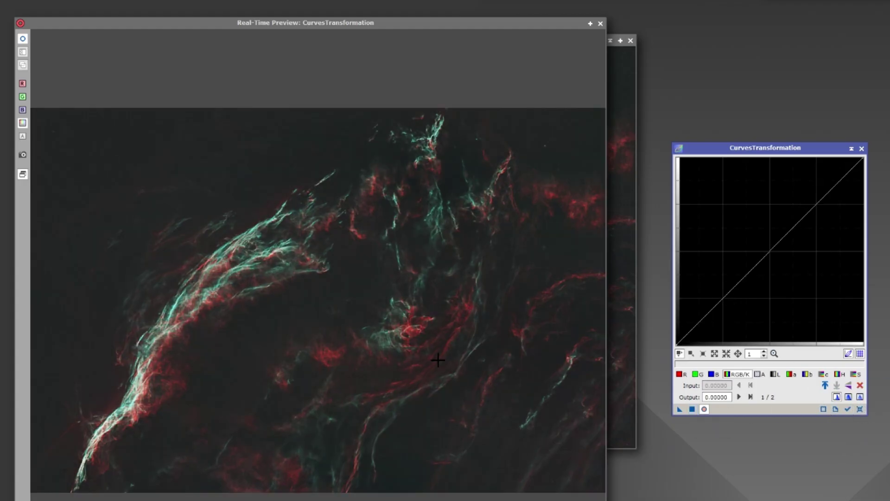
Reopen the curves Real-Time Preview, test a shadow-darkening point, then reset to a straight curve
click(600, 23)
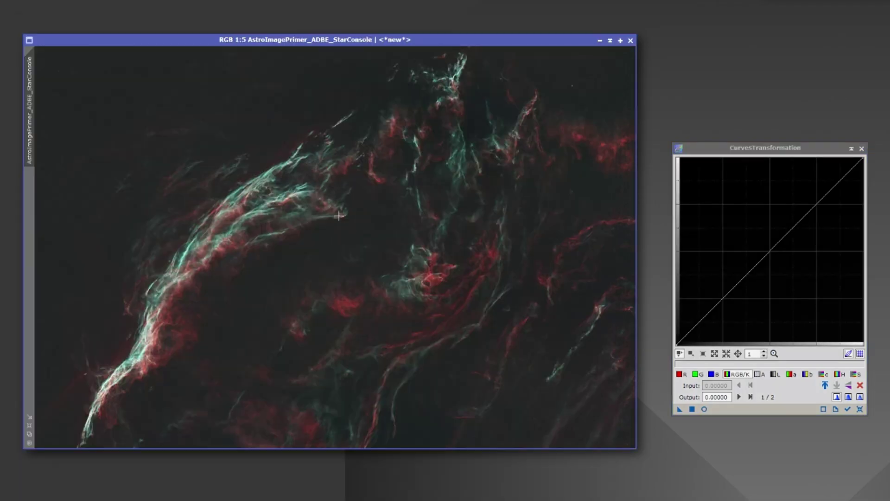
click(704, 409)
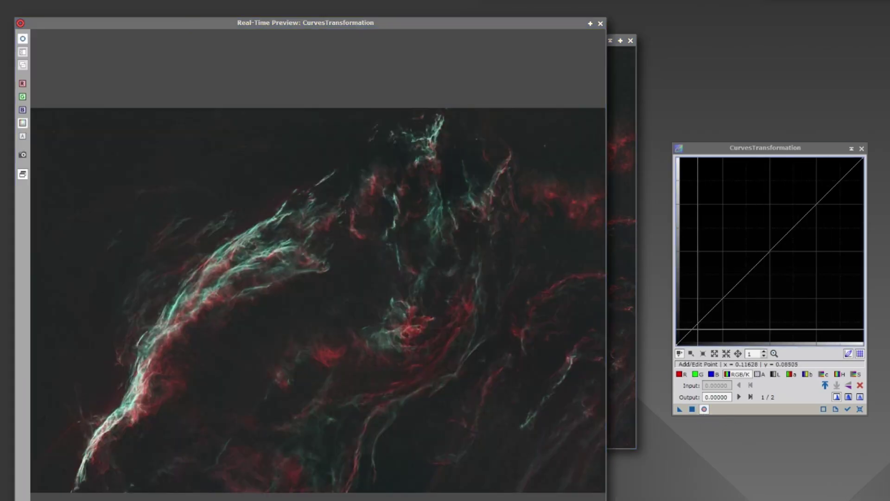
drag(701, 321, 706, 319)
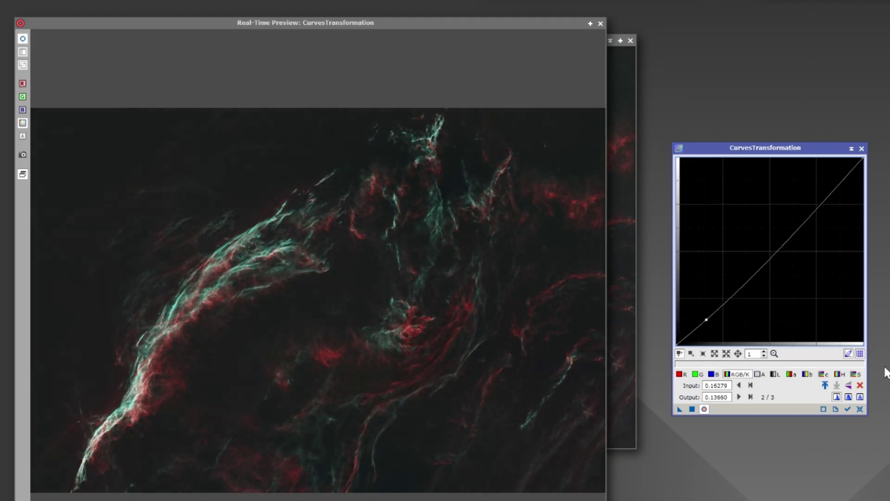
click(860, 409)
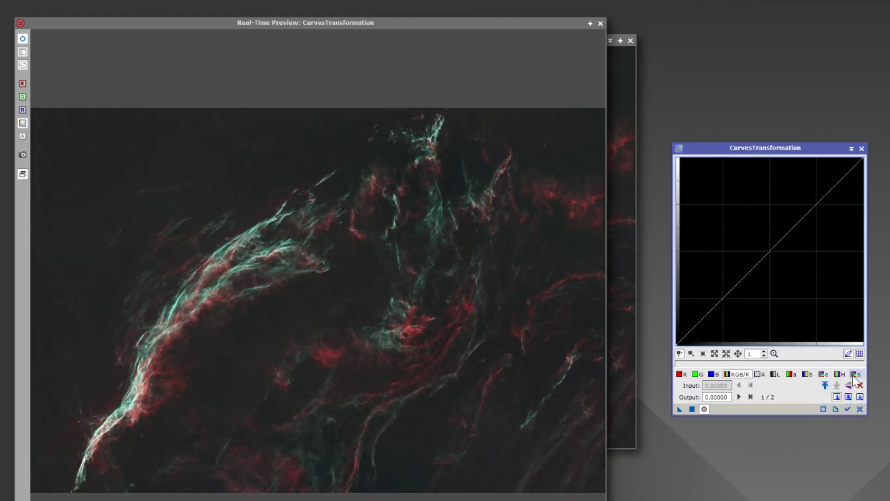
Switch the curve to the saturation channel, test several boost positions, then reset it
click(854, 374)
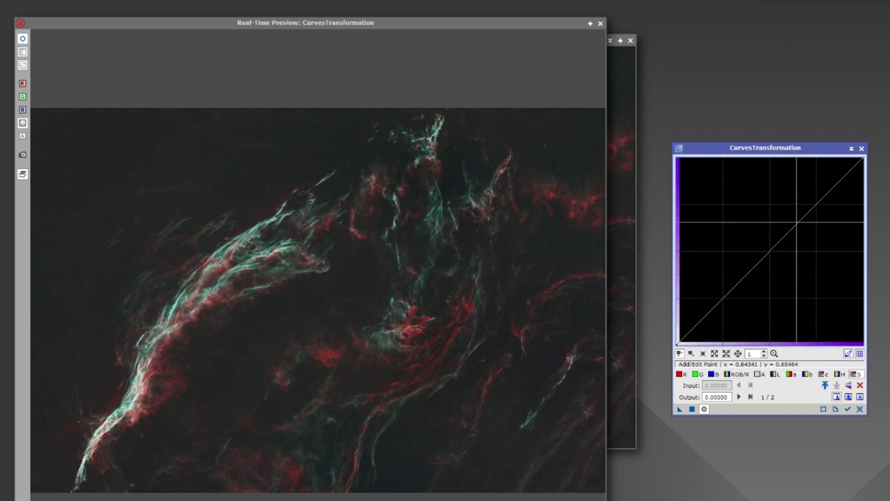
drag(786, 235, 787, 203)
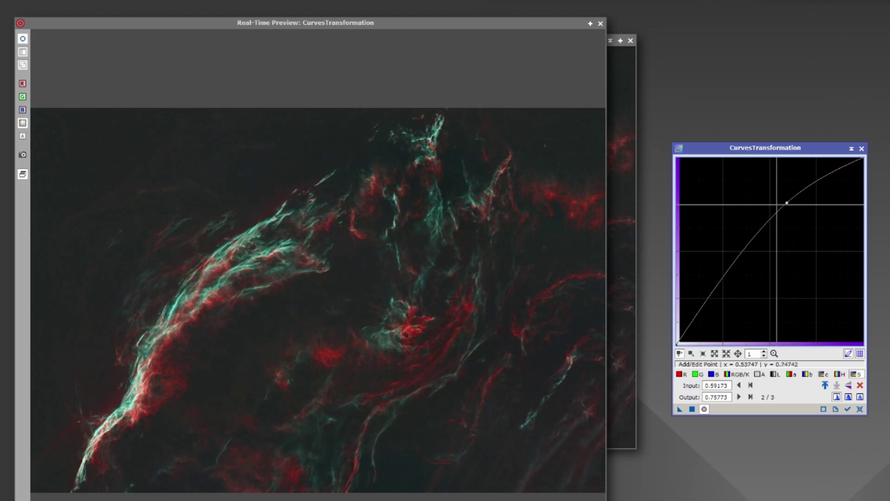
click(704, 409)
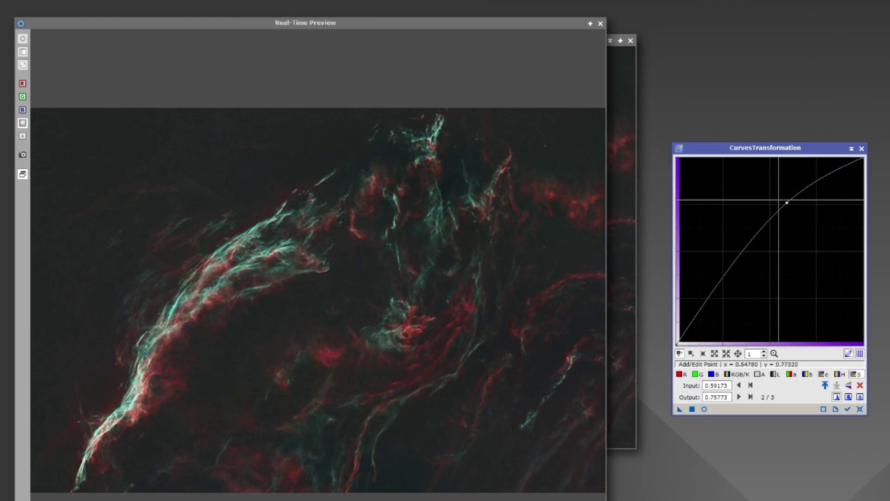
drag(787, 203, 766, 199)
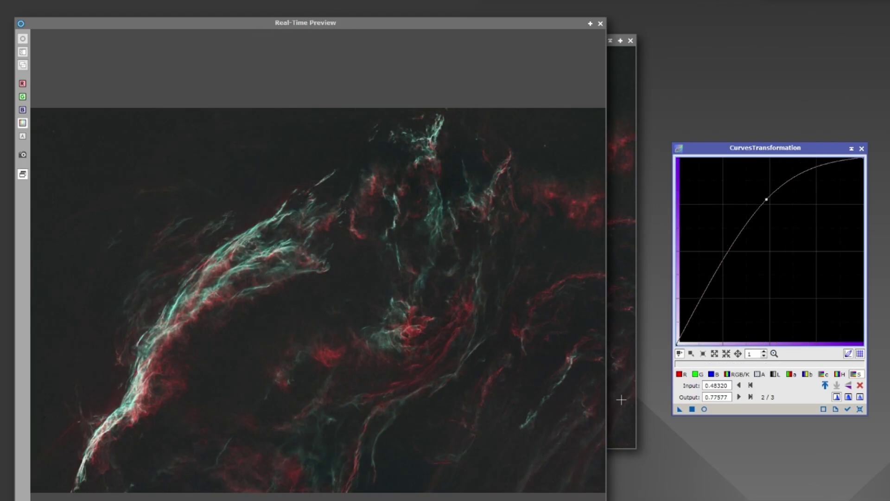
click(704, 410)
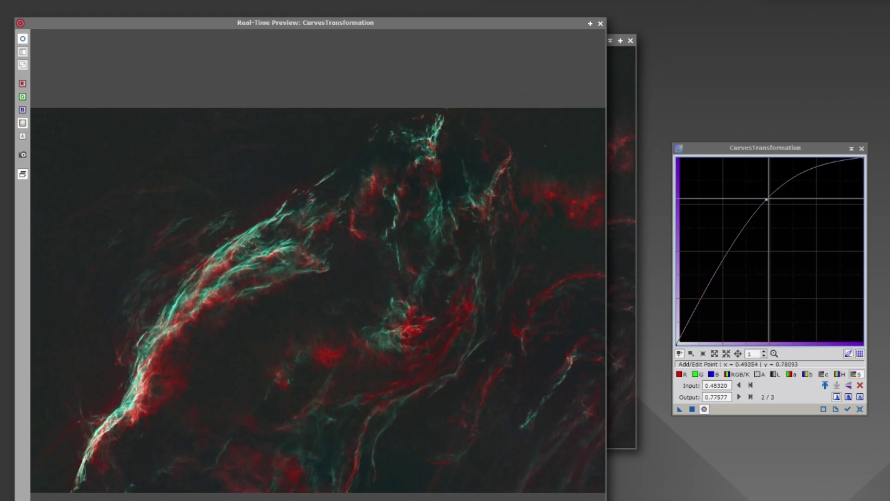
drag(767, 199, 725, 210)
click(857, 410)
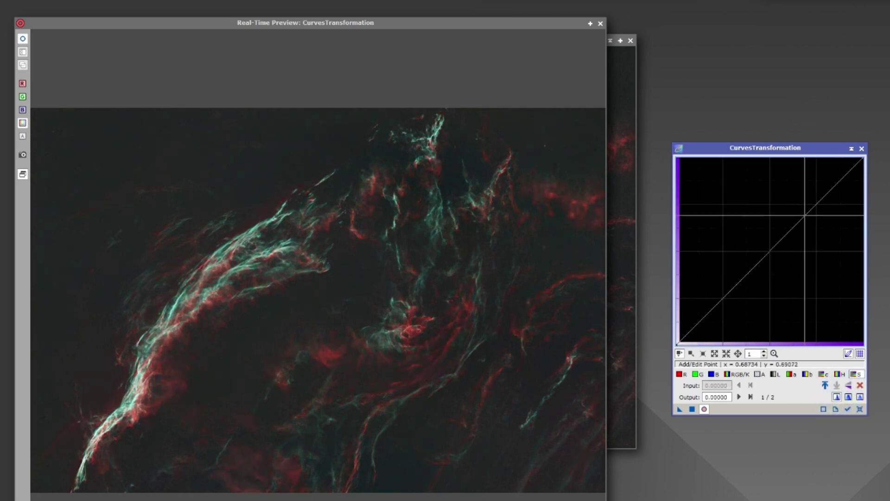
Add a fresh raised saturation point and apply the boost to the nebula image
click(795, 207)
drag(795, 206, 777, 207)
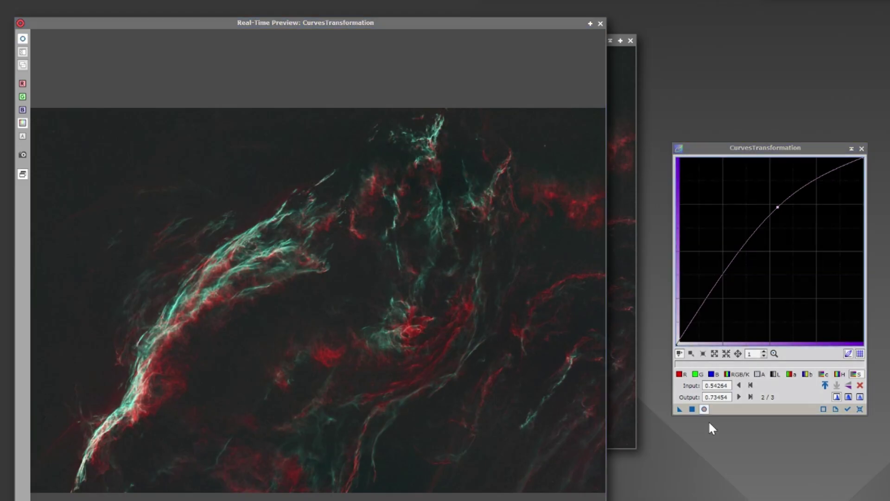
click(692, 409)
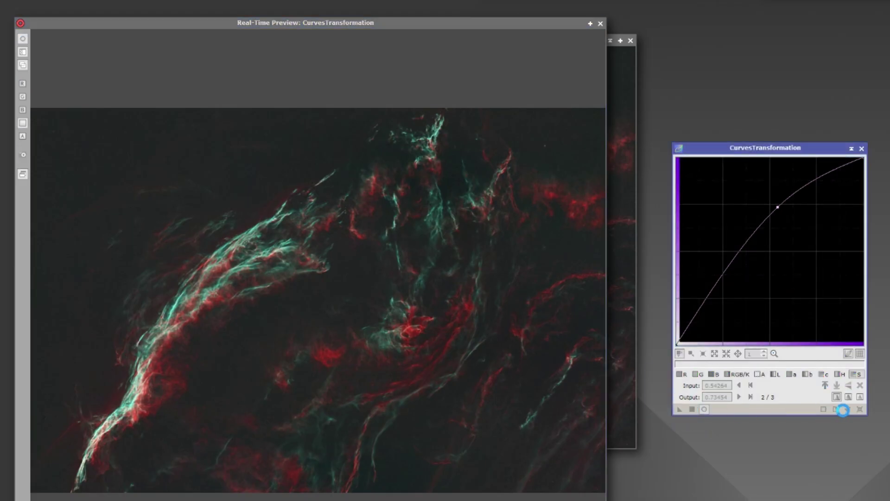
Reset the curve, close the preview and CurvesTransformation, then briefly restore and re-minimize NBtoRGB_stars
click(860, 409)
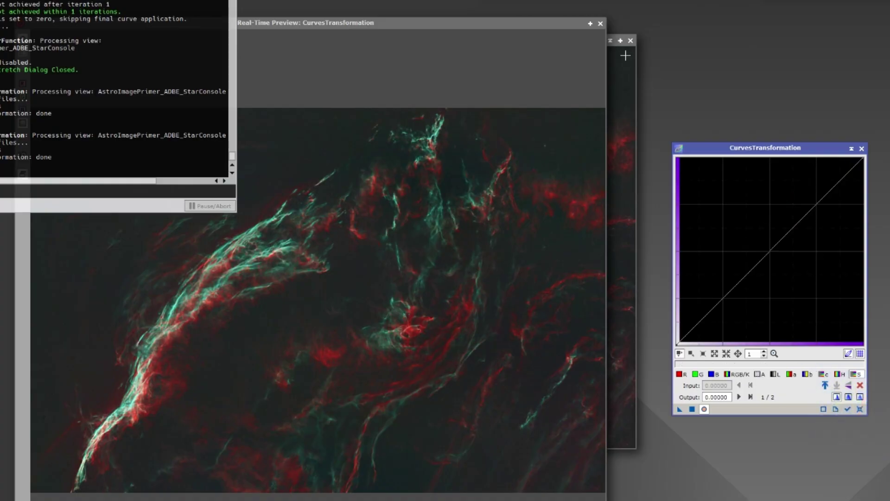
click(600, 23)
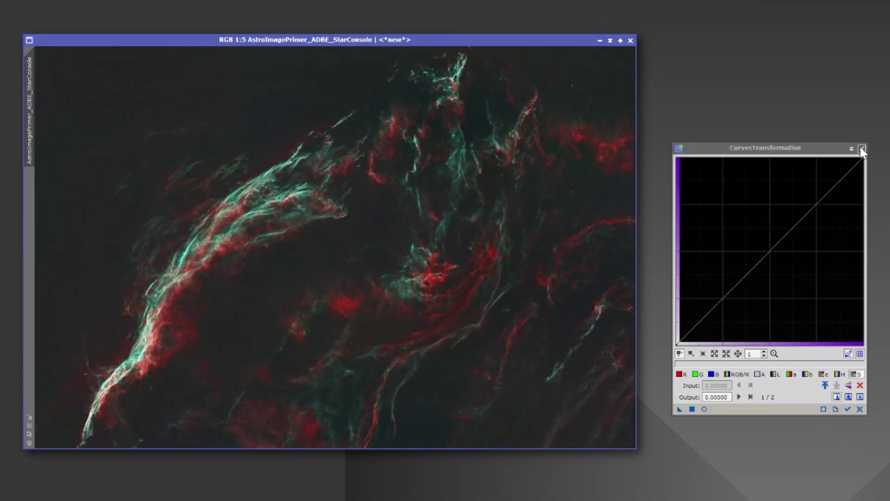
click(861, 148)
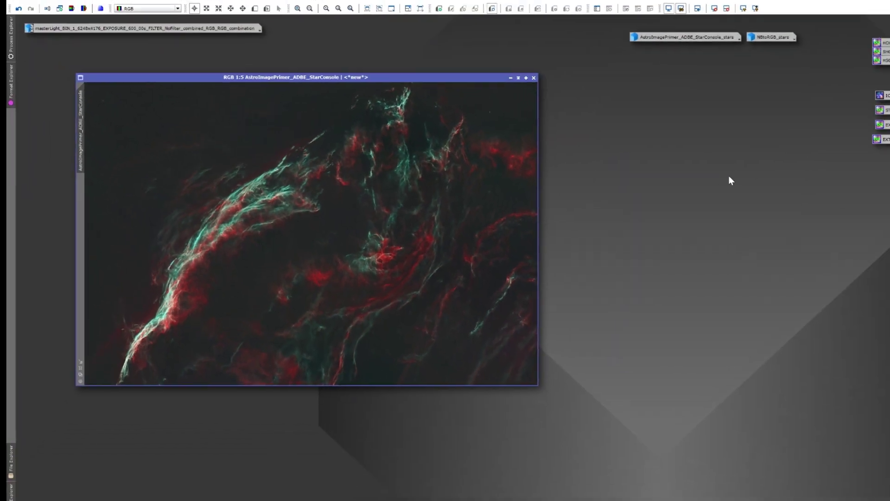
double_click(711, 51)
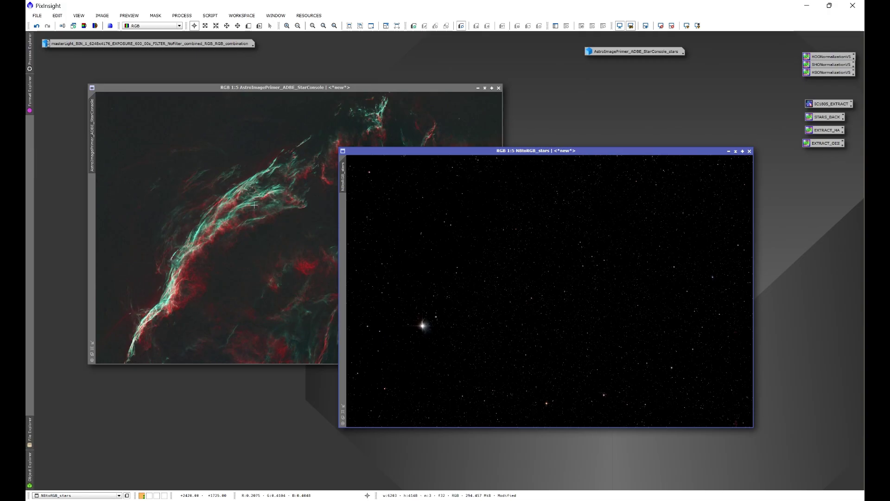
click(729, 152)
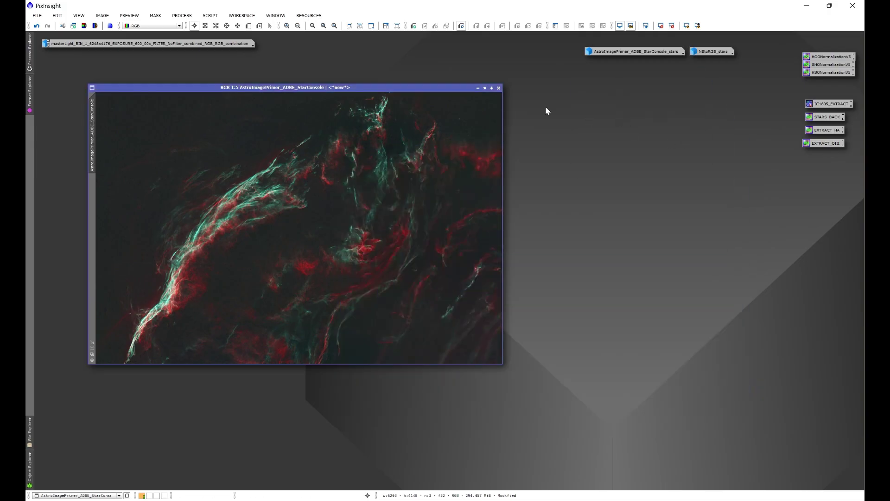
Launch the HLP Stars Back script and bring its window into view
click(210, 18)
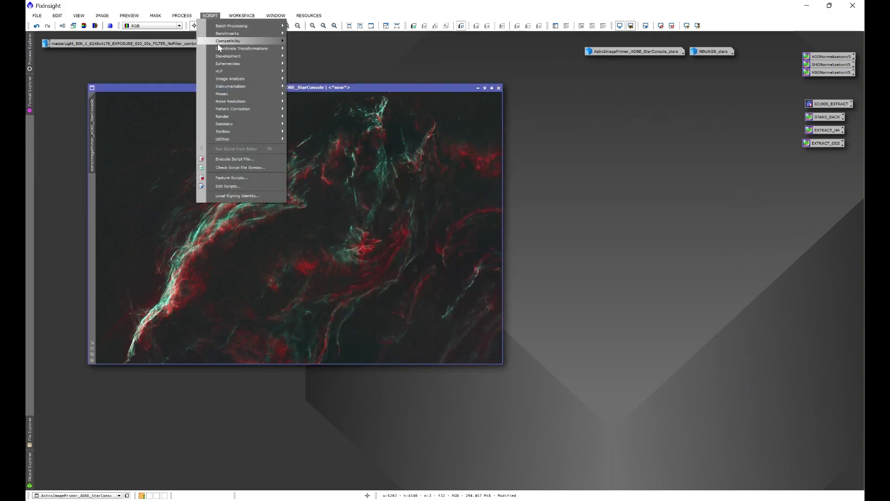
mouse_move(223, 71)
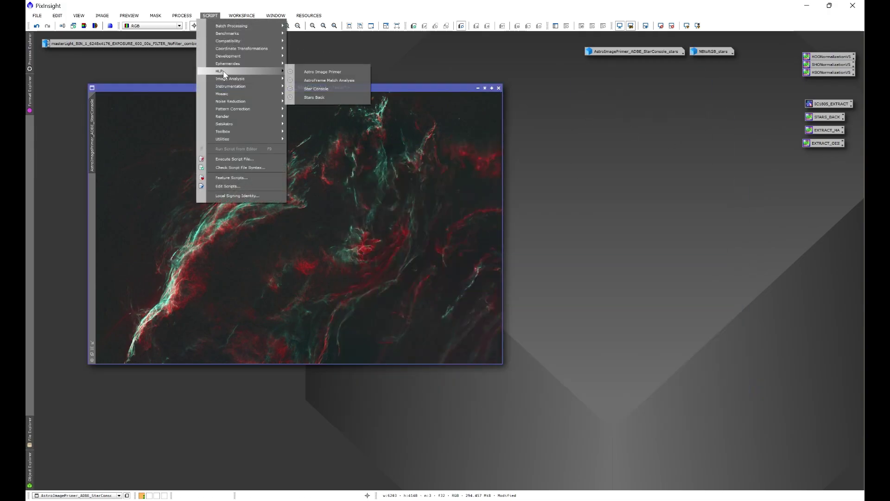
click(314, 97)
drag(353, 204, 555, 169)
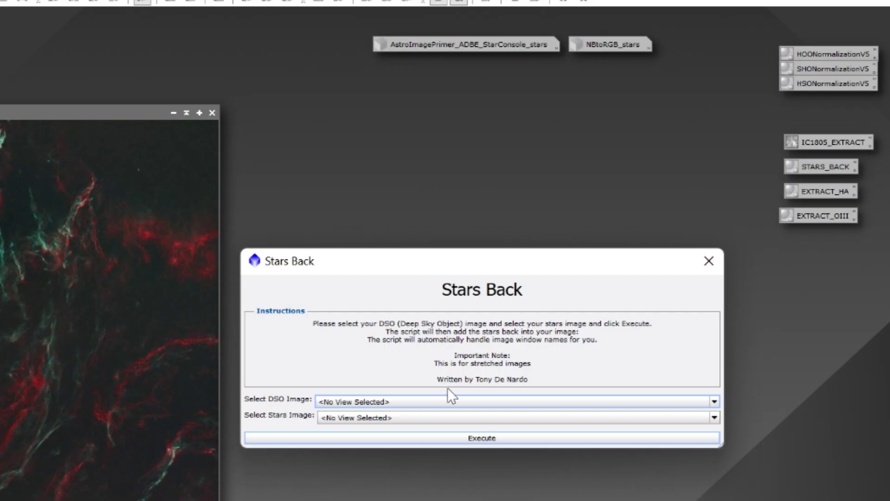
Recombine AstroImagePrimer_ADBE_StarConsole as the DSO image with NBtoRGB_stars as the stars image
click(379, 402)
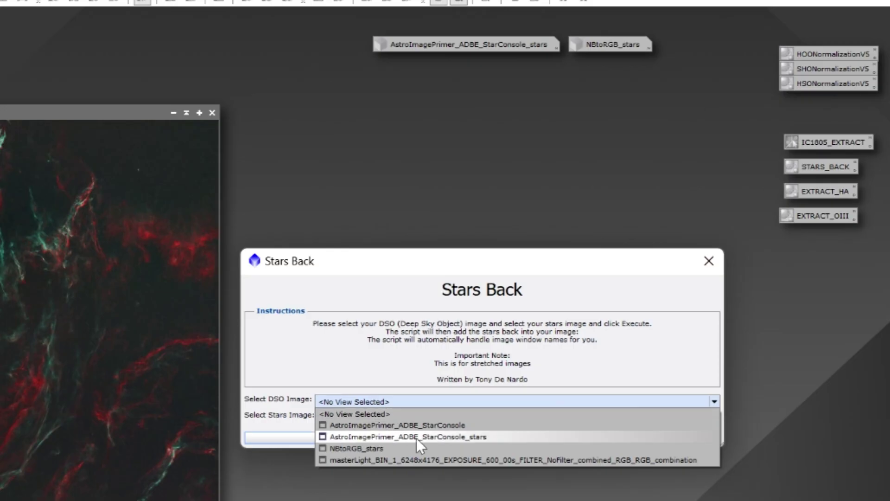
click(416, 423)
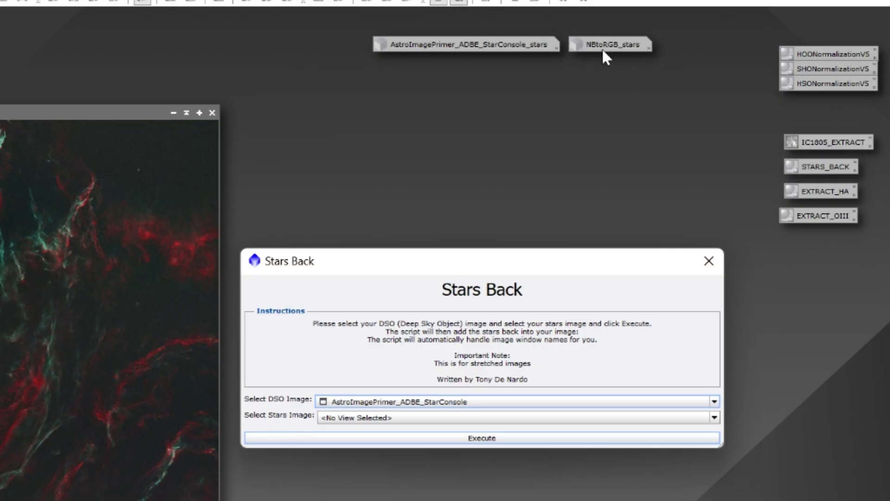
click(347, 422)
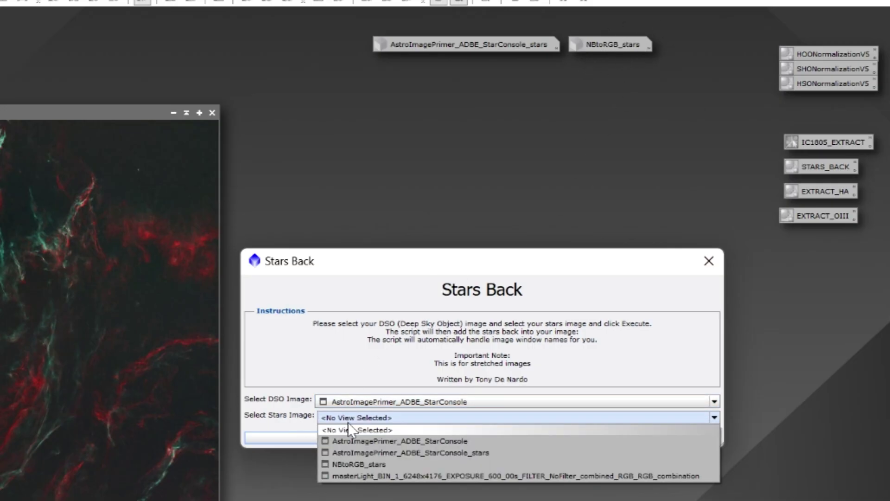
click(352, 463)
click(484, 439)
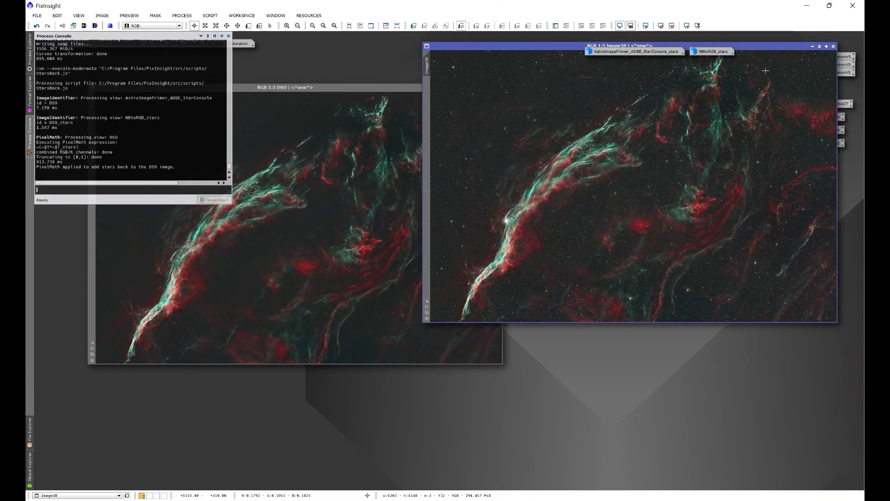
Move the star-filled Image38 window down and left to the workspace centre
drag(747, 44, 586, 106)
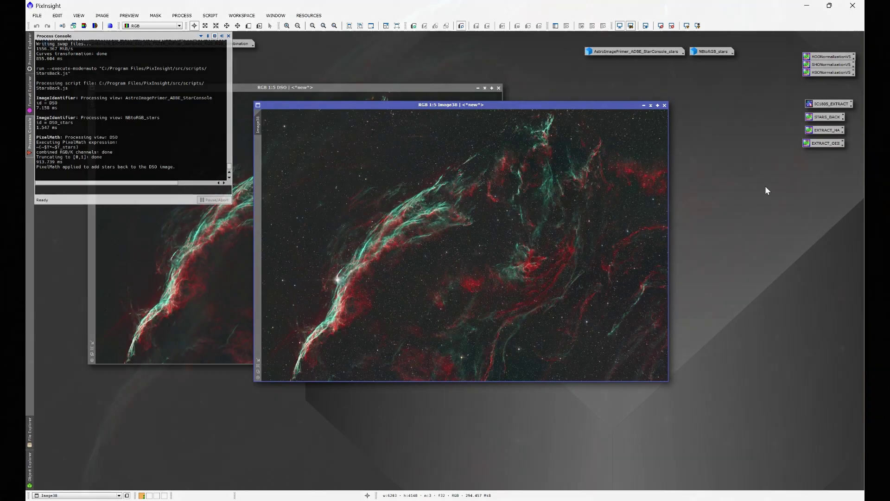